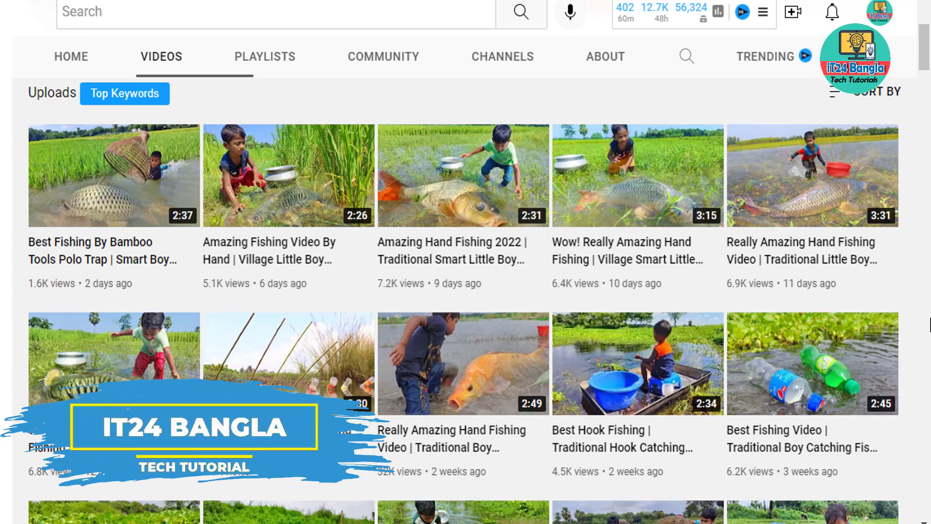
- Scroll through the fish PNG image results in Chrome
{"action": "scroll", "coordinate": [929, 325], "scroll_direction": "down", "scroll_amount": 2}
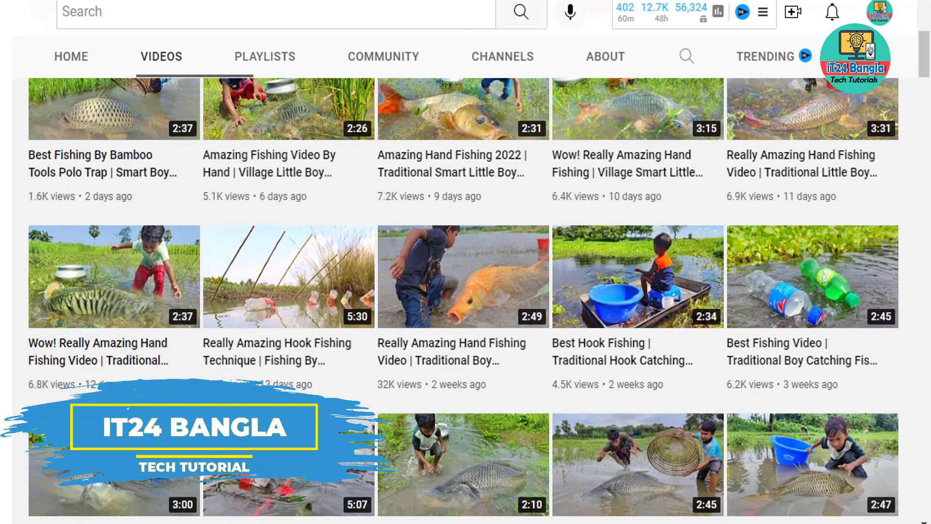
{"action": "scroll", "coordinate": [463, 301], "scroll_direction": "up", "scroll_amount": 1}
{"action": "scroll", "coordinate": [464, 301], "scroll_direction": "down", "scroll_amount": 2}
{"action": "scroll", "coordinate": [463, 301], "scroll_direction": "down", "scroll_amount": 3}
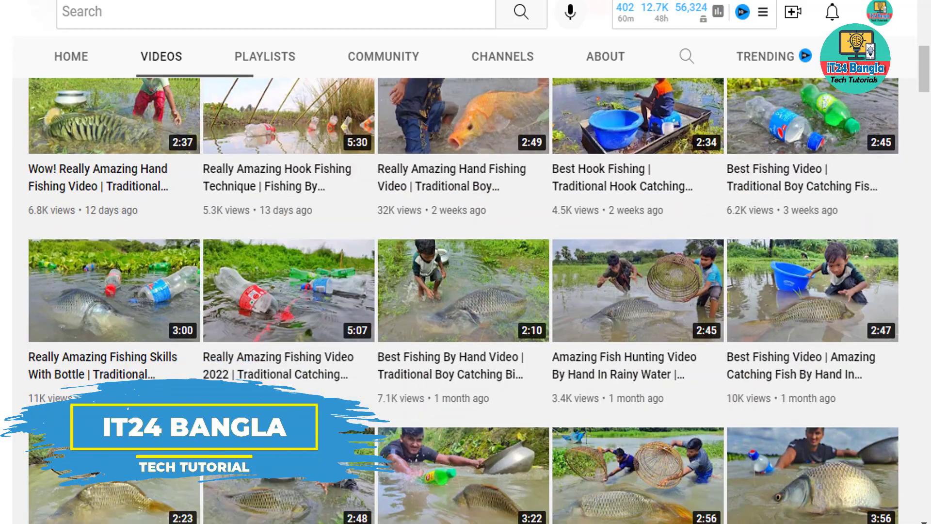
{"action": "scroll", "coordinate": [463, 301], "scroll_direction": "down", "scroll_amount": 1}
{"action": "scroll", "coordinate": [929, 320], "scroll_direction": "down", "scroll_amount": 2}
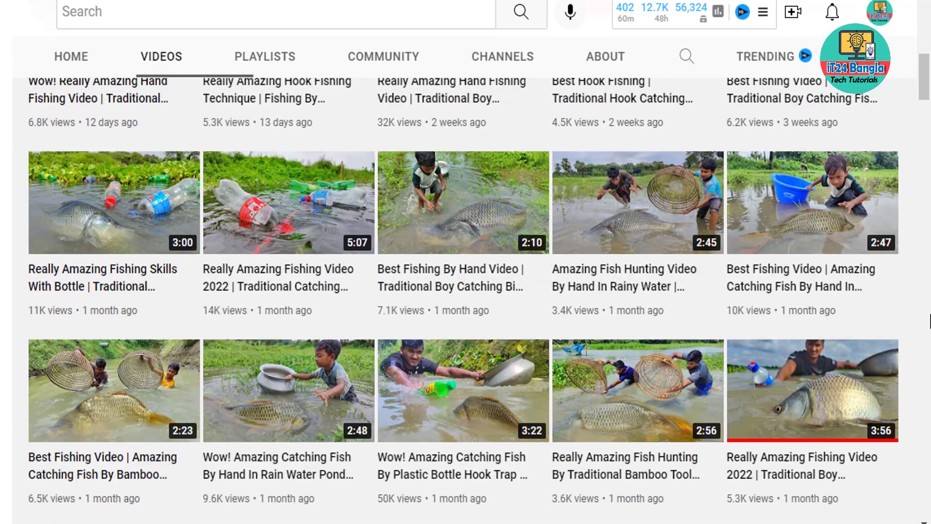
{"action": "scroll", "coordinate": [929, 320], "scroll_direction": "down", "scroll_amount": 2}
{"action": "scroll", "coordinate": [929, 319], "scroll_direction": "down", "scroll_amount": 2}
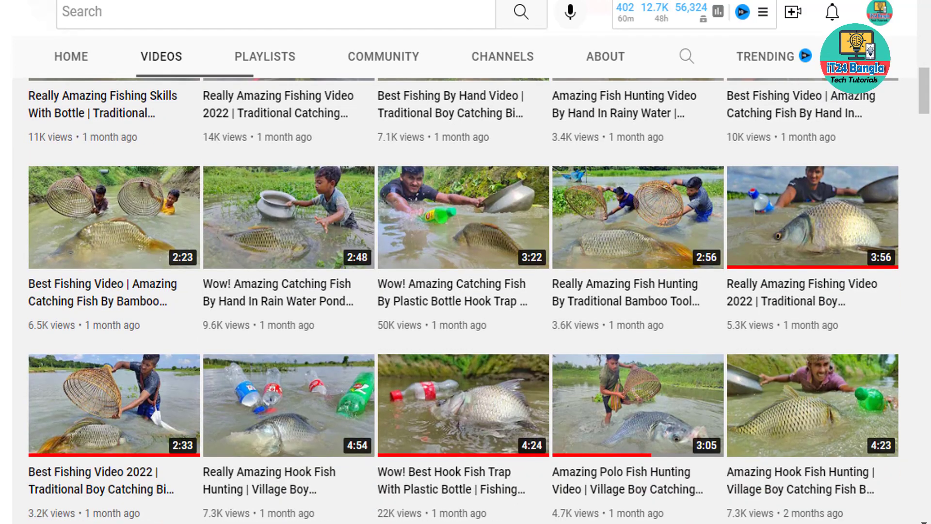
{"action": "scroll", "coordinate": [929, 313], "scroll_direction": "down", "scroll_amount": 2}
{"action": "scroll", "coordinate": [929, 313], "scroll_direction": "down", "scroll_amount": 2}
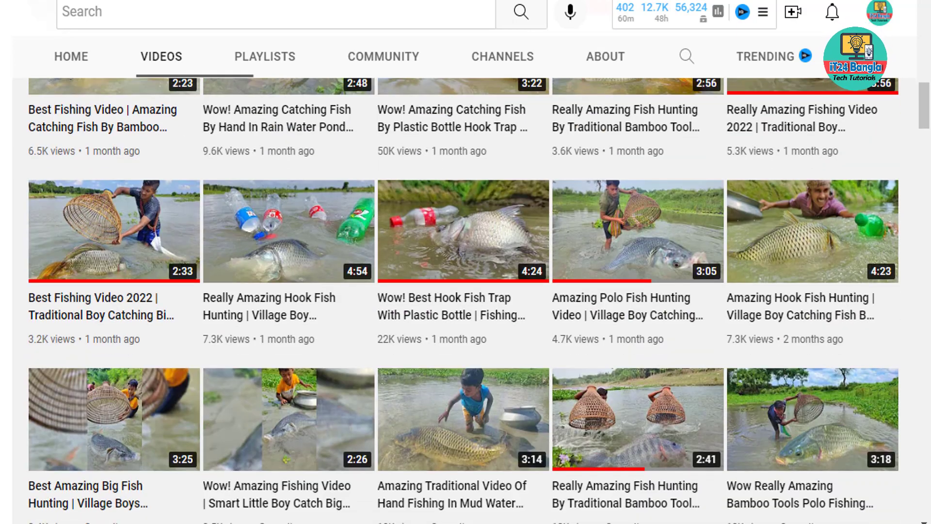
{"action": "scroll", "coordinate": [930, 318], "scroll_direction": "down", "scroll_amount": 4}
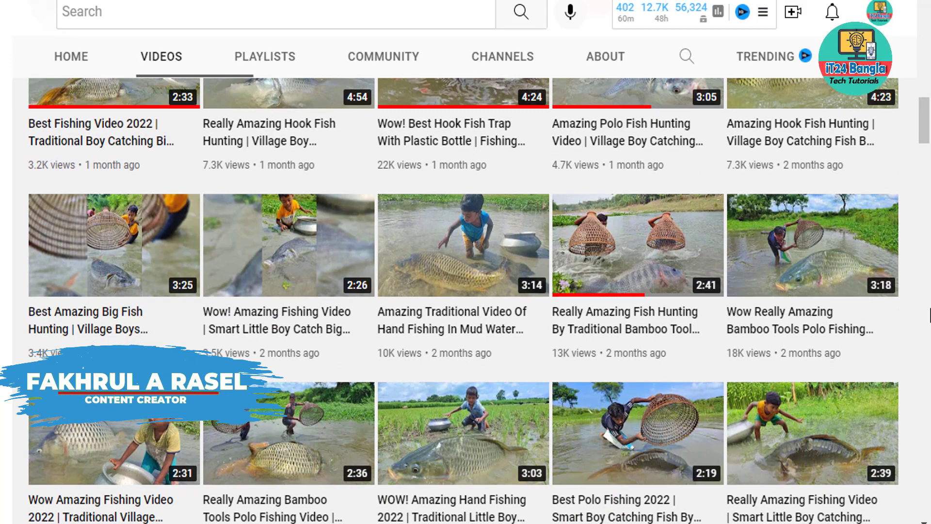
{"action": "scroll", "coordinate": [929, 317], "scroll_direction": "down", "scroll_amount": 2}
{"action": "scroll", "coordinate": [929, 318], "scroll_direction": "down", "scroll_amount": 2}
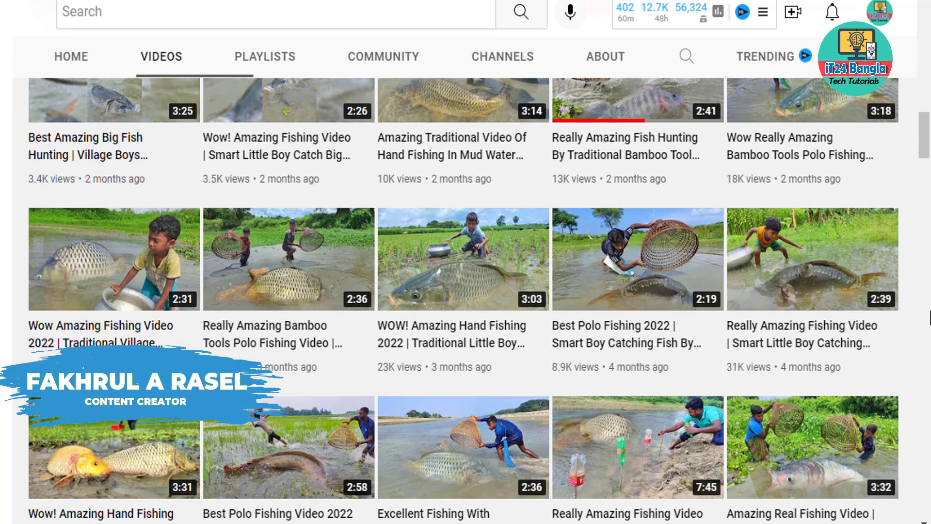
{"action": "scroll", "coordinate": [464, 300], "scroll_direction": "down", "scroll_amount": 2}
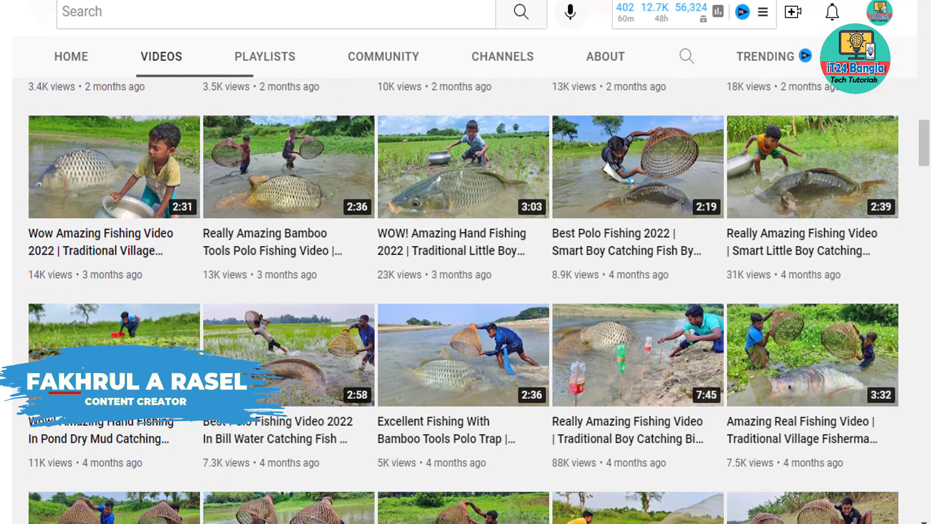
{"action": "scroll", "coordinate": [463, 301], "scroll_direction": "down", "scroll_amount": 3}
{"action": "scroll", "coordinate": [463, 300], "scroll_direction": "down", "scroll_amount": 2}
{"action": "scroll", "coordinate": [463, 301], "scroll_direction": "down", "scroll_amount": 2}
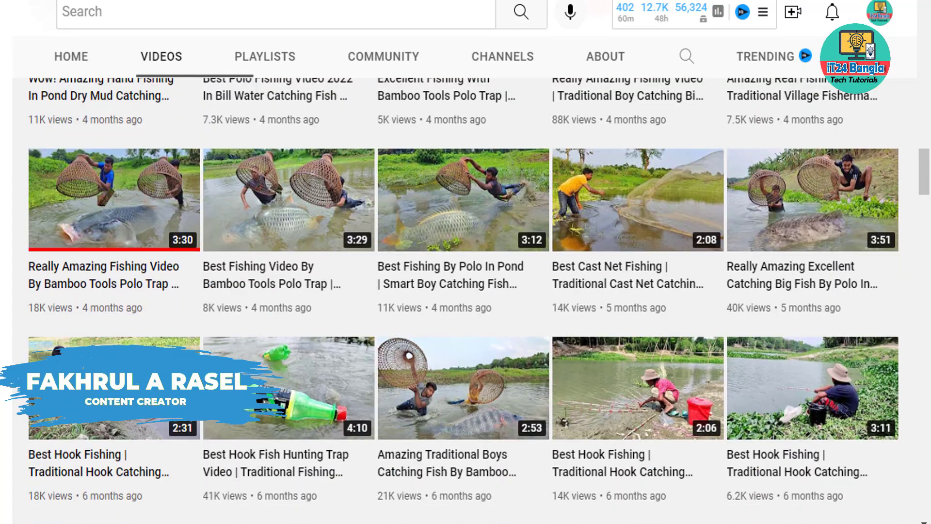
{"action": "scroll", "coordinate": [929, 321], "scroll_direction": "down", "scroll_amount": 2}
{"action": "scroll", "coordinate": [929, 321], "scroll_direction": "down", "scroll_amount": 1}
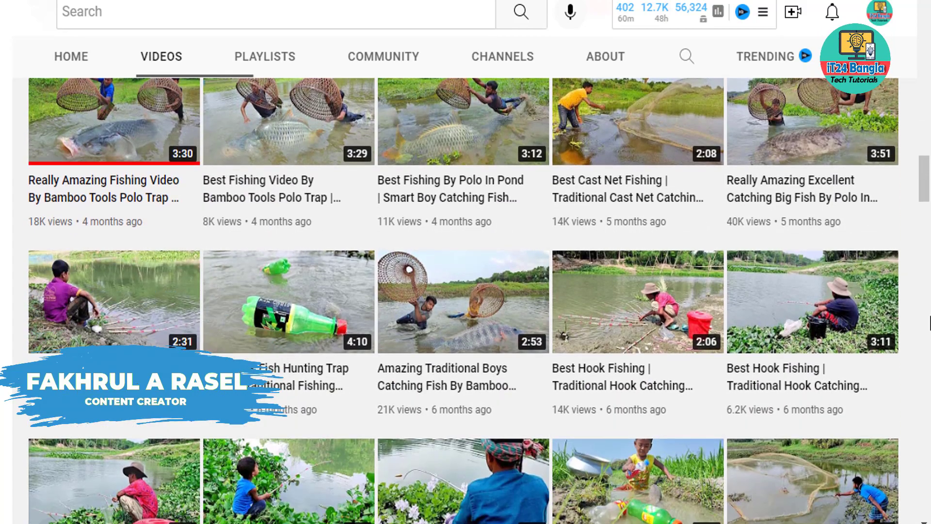
{"action": "scroll", "coordinate": [929, 321], "scroll_direction": "up", "scroll_amount": 4}
{"action": "scroll", "coordinate": [929, 322], "scroll_direction": "up", "scroll_amount": 2}
{"action": "scroll", "coordinate": [930, 321], "scroll_direction": "up", "scroll_amount": 4}
{"action": "scroll", "coordinate": [930, 321], "scroll_direction": "up", "scroll_amount": 3}
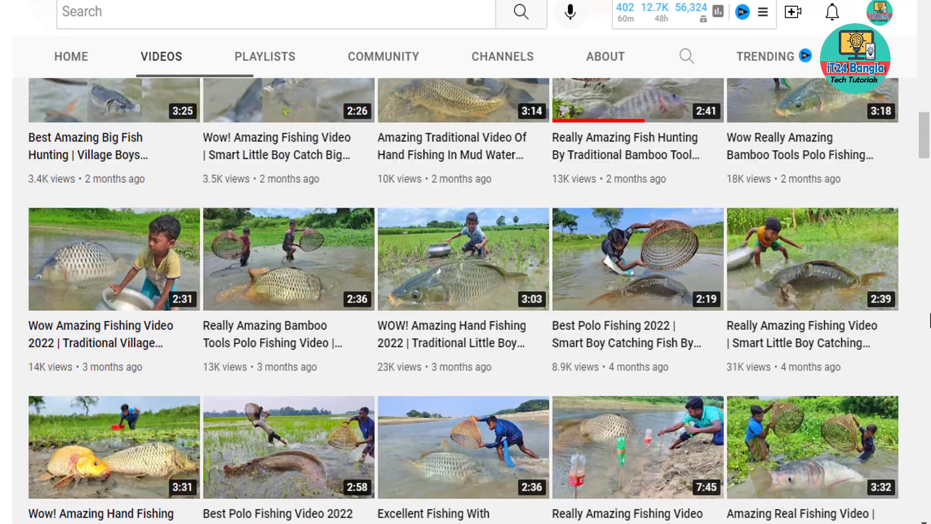
{"action": "scroll", "coordinate": [463, 300], "scroll_direction": "up", "scroll_amount": 2}
{"action": "scroll", "coordinate": [463, 300], "scroll_direction": "up", "scroll_amount": 1}
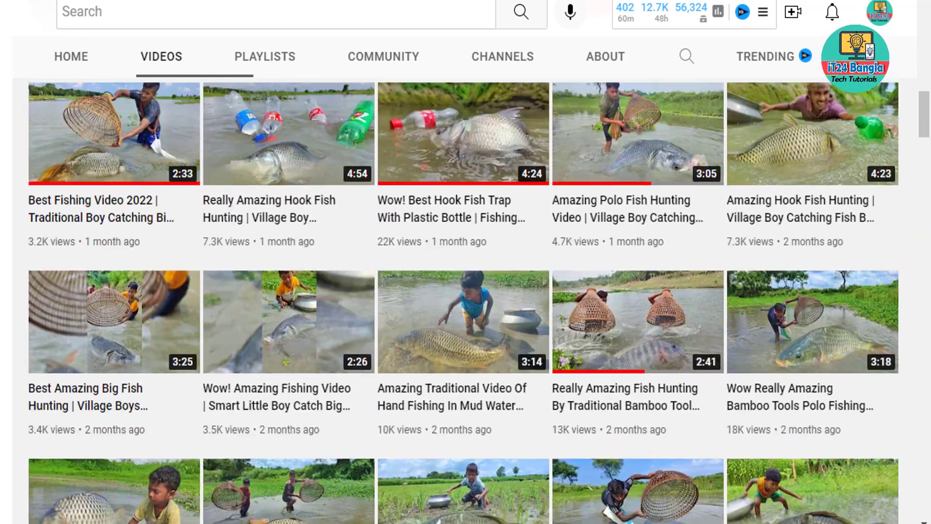
{"action": "scroll", "coordinate": [929, 316], "scroll_direction": "up", "scroll_amount": 3}
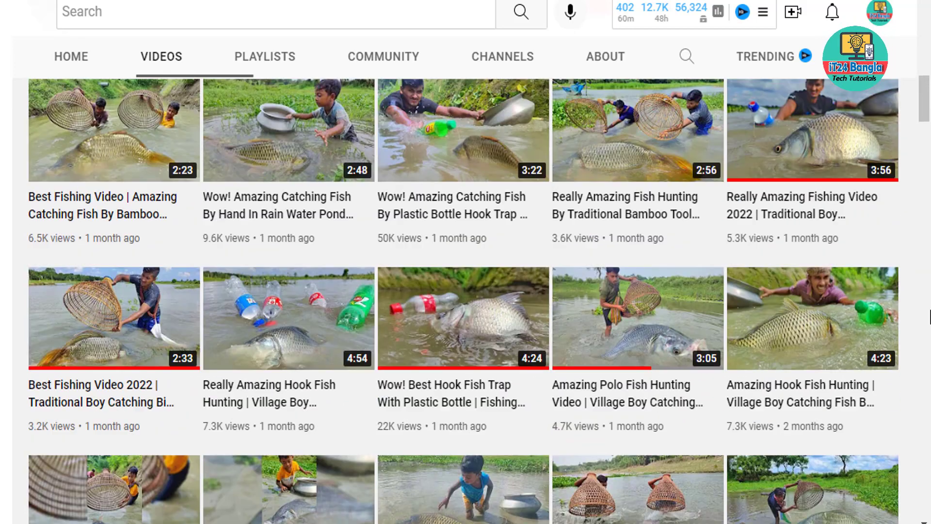
{"action": "scroll", "coordinate": [930, 316], "scroll_direction": "up", "scroll_amount": 2}
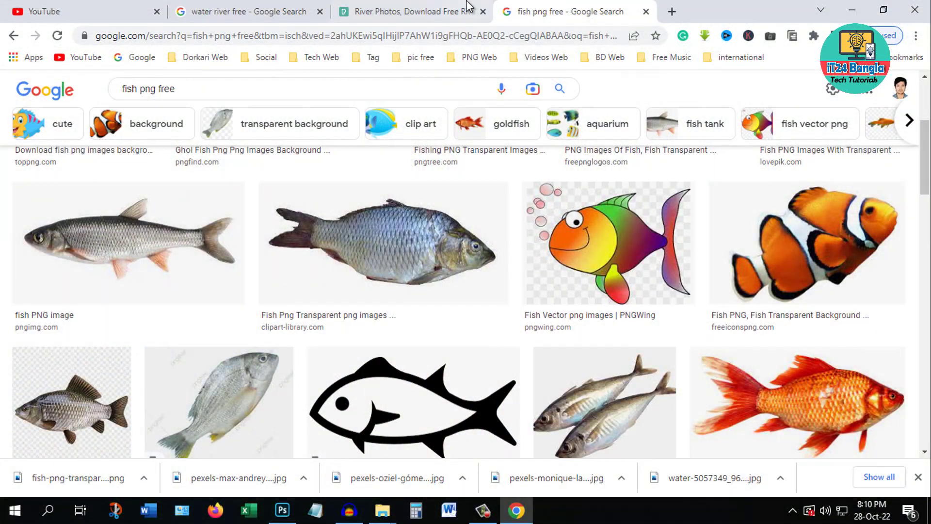
- Browse the Pexels river photo results, return to the fish PNGs, then bring up Photoshop
{"action": "left_click", "coordinate": [412, 11]}
{"action": "scroll", "coordinate": [652, 283], "scroll_direction": "down", "scroll_amount": 5}
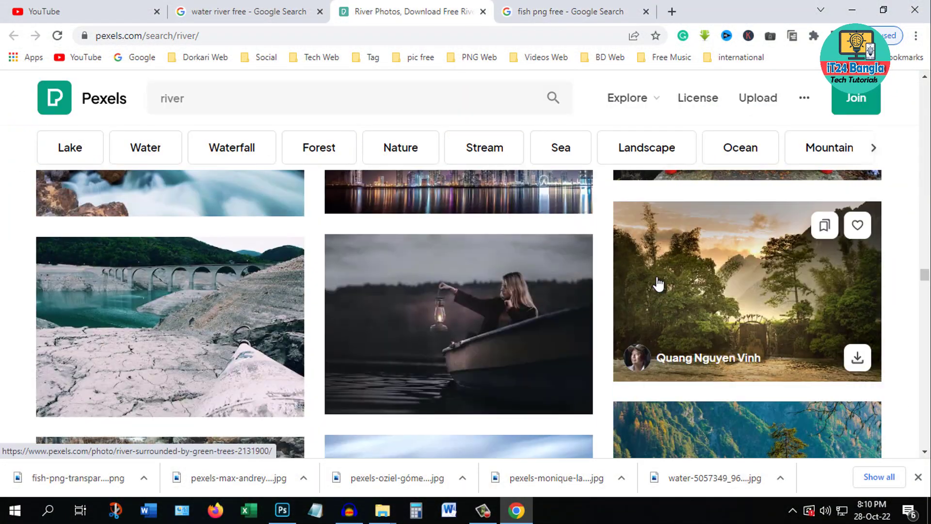
{"action": "scroll", "coordinate": [665, 291], "scroll_direction": "down", "scroll_amount": 5}
{"action": "scroll", "coordinate": [679, 306], "scroll_direction": "down", "scroll_amount": 5}
{"action": "scroll", "coordinate": [680, 308], "scroll_direction": "down", "scroll_amount": 2}
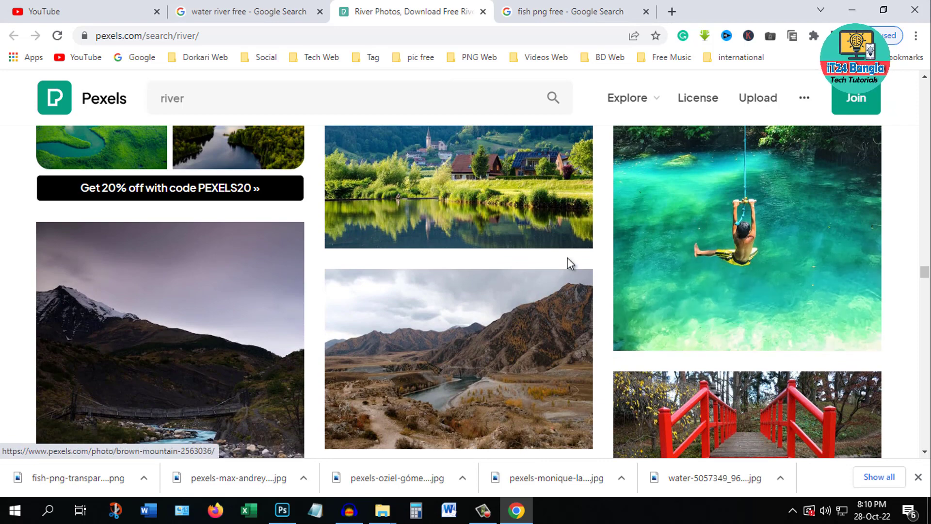
{"action": "scroll", "coordinate": [458, 261], "scroll_direction": "down", "scroll_amount": 3}
{"action": "left_click", "coordinate": [560, 12]}
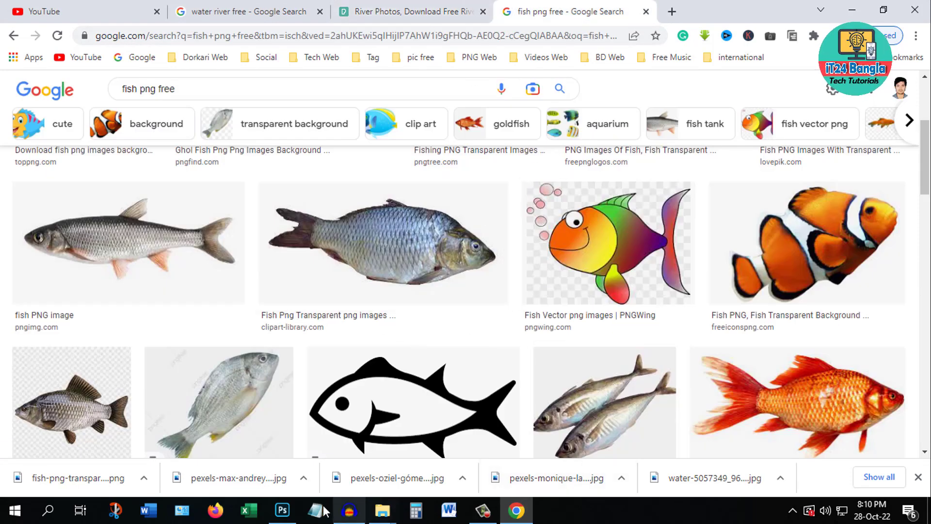
{"action": "left_click", "coordinate": [283, 510]}
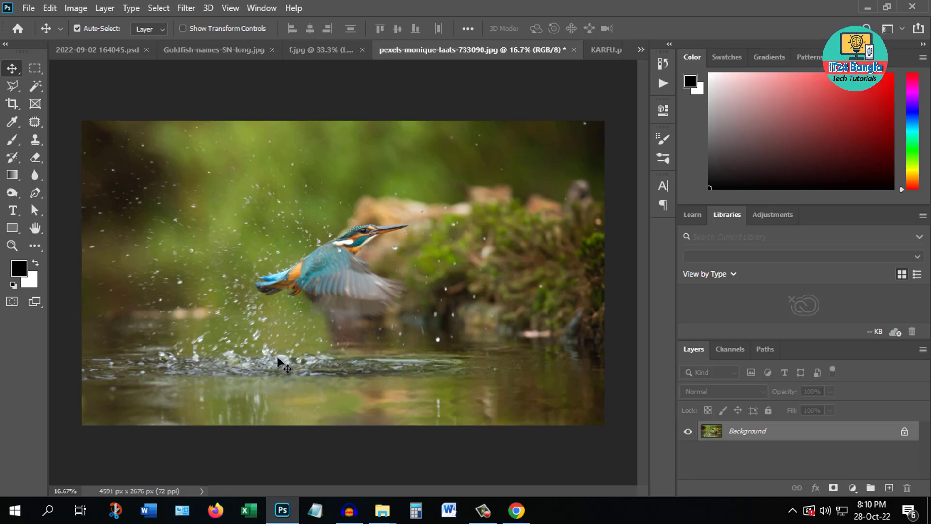
- Open the KARFU.png carp cut-out and nudge the carp slightly left
{"action": "left_click", "coordinate": [607, 49]}
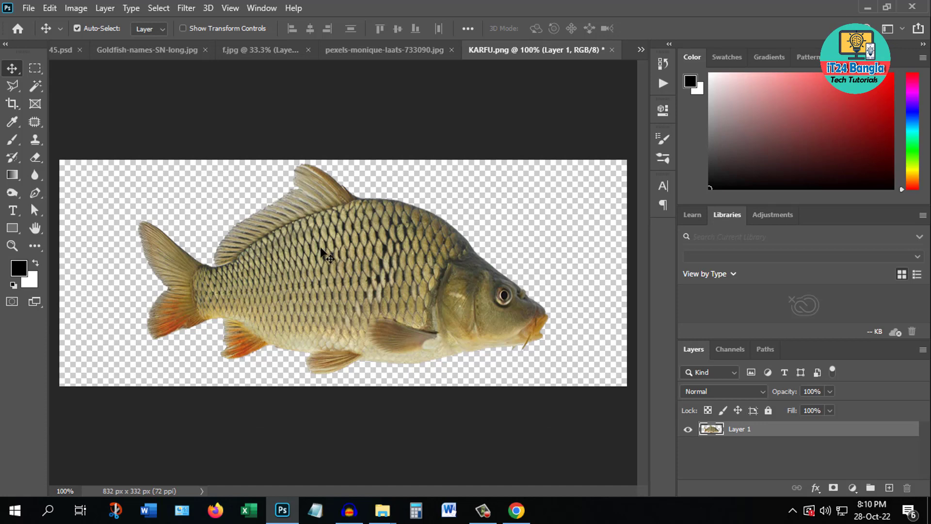
{"action": "left_click_drag", "start_coordinate": [393, 263], "coordinate": [376, 266]}
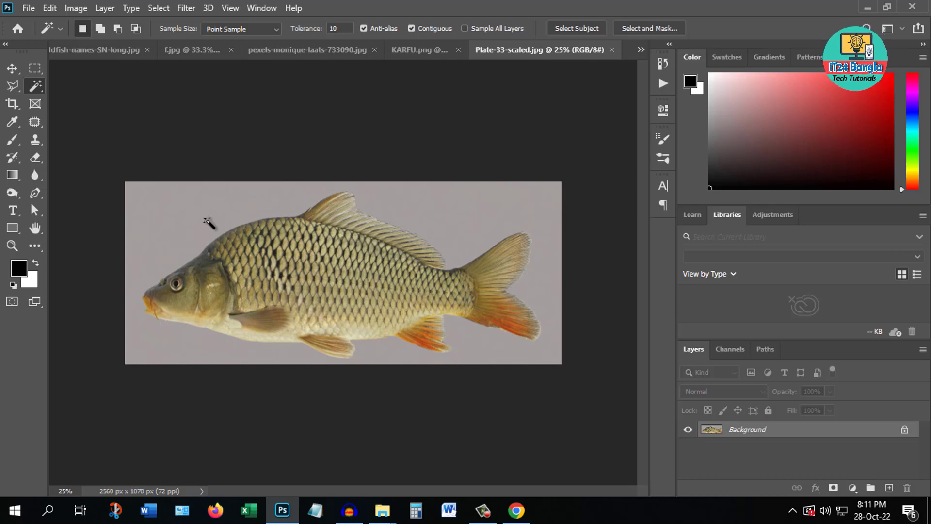
- Unlock the layer and delete the selected grey background around the carp in Plate-33-scaled.jpg
{"action": "left_click", "coordinate": [206, 219]}
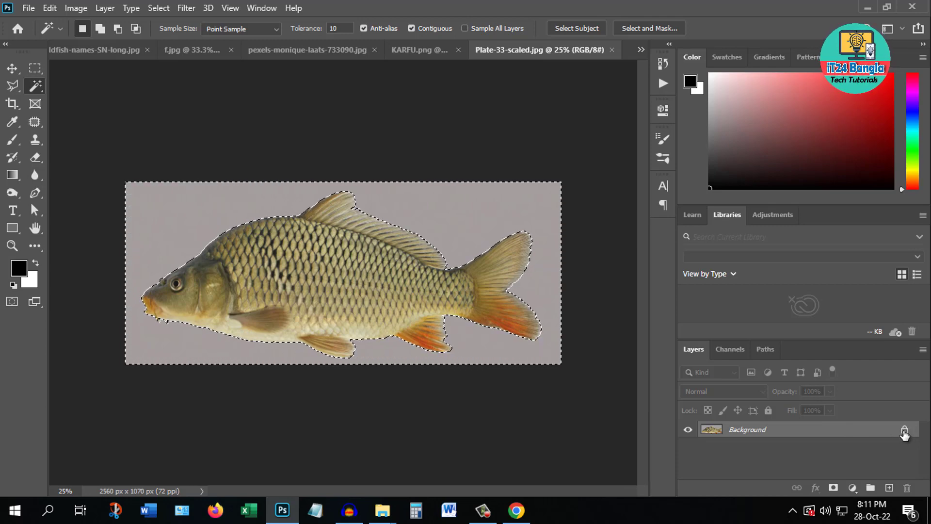
{"action": "left_click", "coordinate": [904, 431]}
{"action": "key", "text": "h"}
{"action": "double_click", "coordinate": [825, 429]}
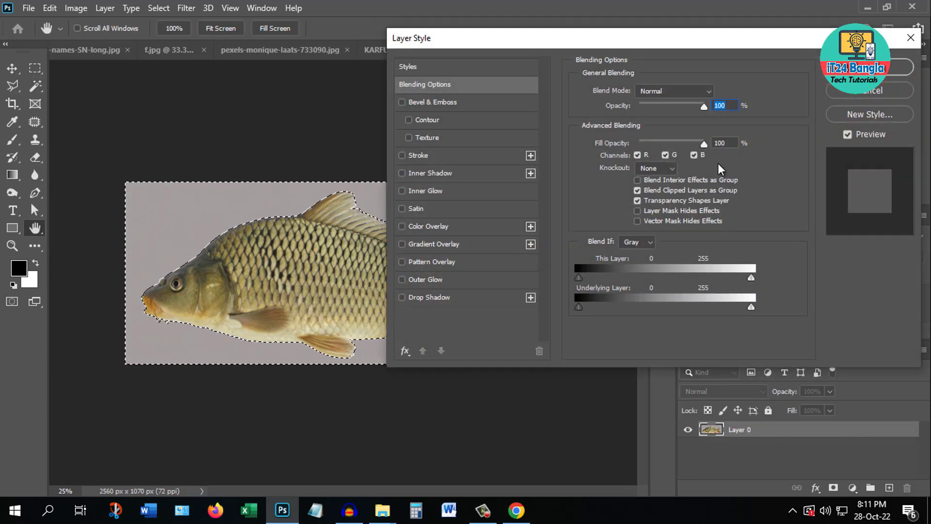
{"action": "left_click", "coordinate": [882, 89]}
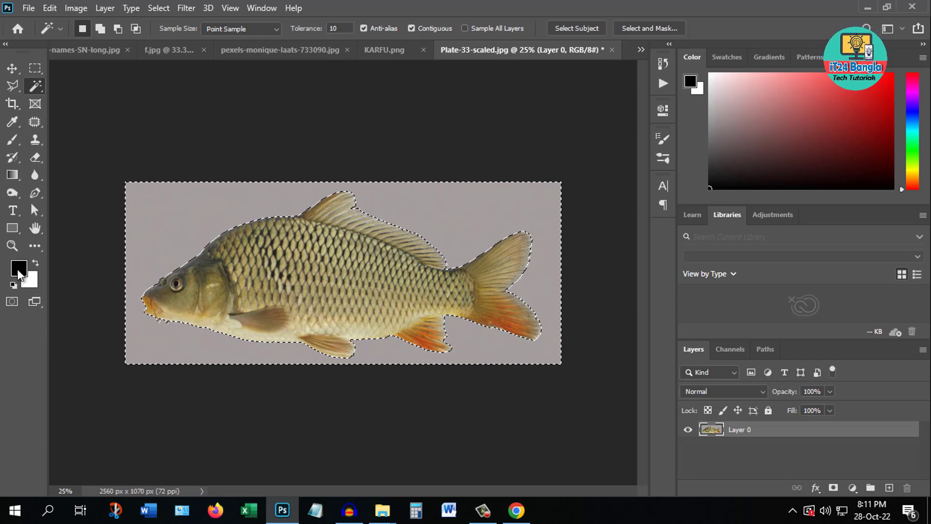
{"action": "key", "text": "Delete"}
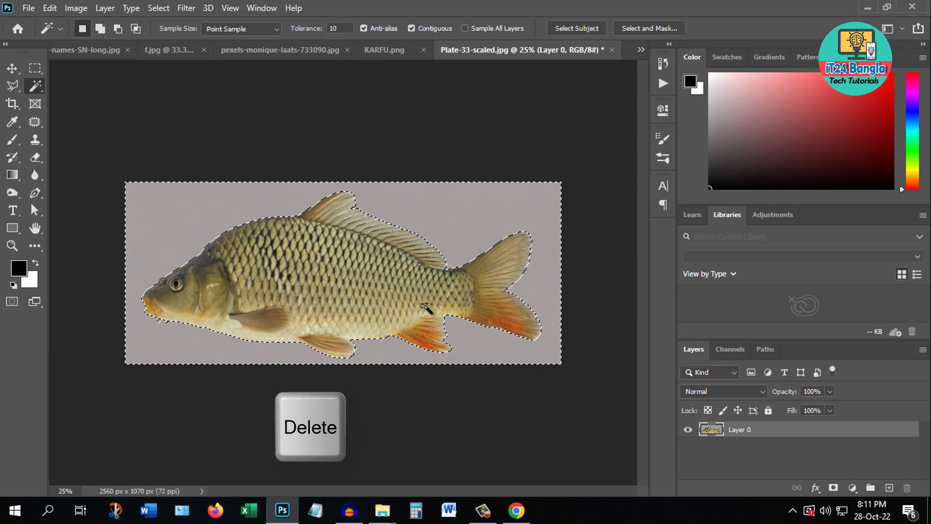
{"action": "key", "text": "Delete"}
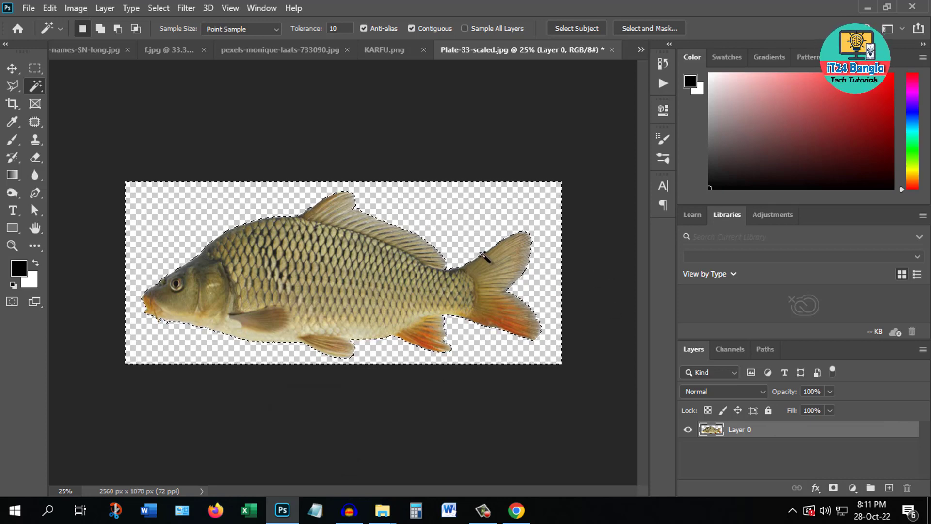
- Deselect and drag the cut-out carp slightly lower on its canvas
{"action": "left_click", "coordinate": [12, 68]}
{"action": "key", "text": "ctrl+d"}
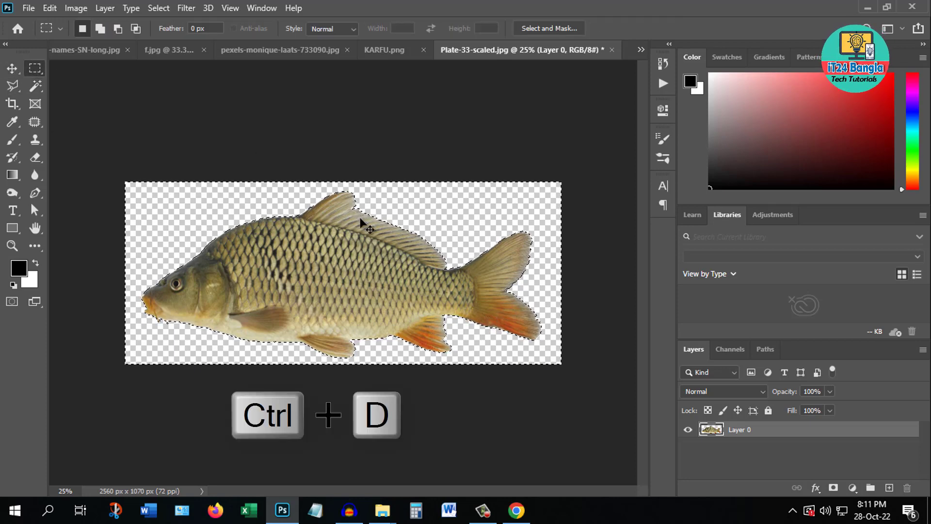
{"action": "left_click", "coordinate": [11, 70]}
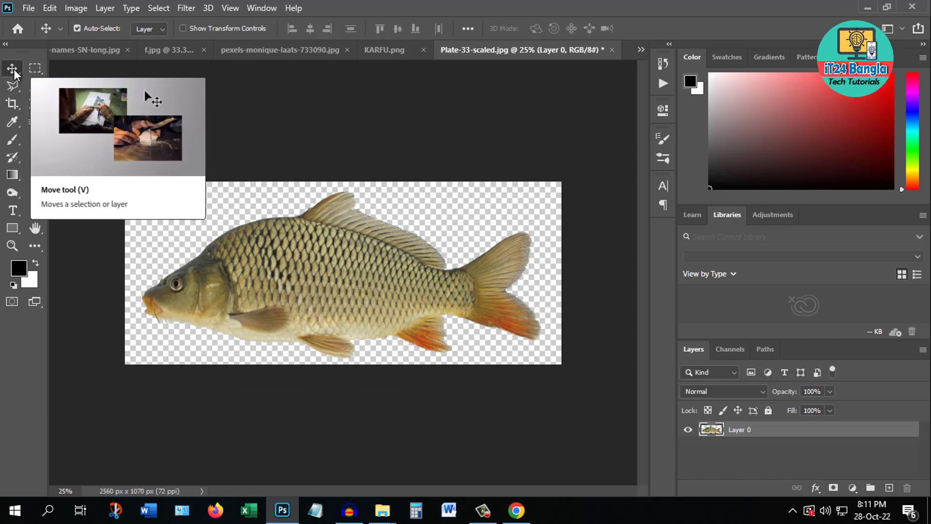
{"action": "mouse_move", "coordinate": [341, 277]}
{"action": "left_mouse_down"}
{"action": "mouse_move", "coordinate": [357, 272]}
{"action": "mouse_move", "coordinate": [396, 300]}
{"action": "left_mouse_up"}
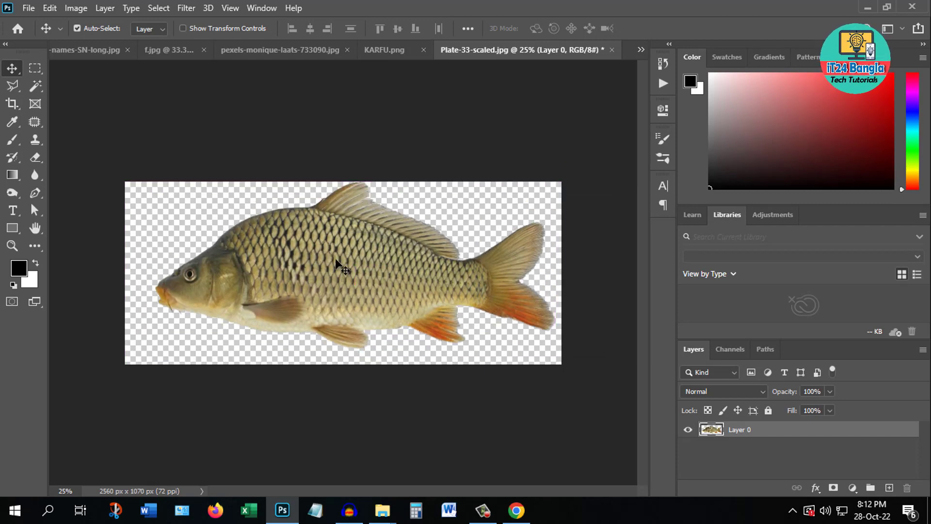
{"action": "left_click_drag", "start_coordinate": [335, 289], "coordinate": [385, 297]}
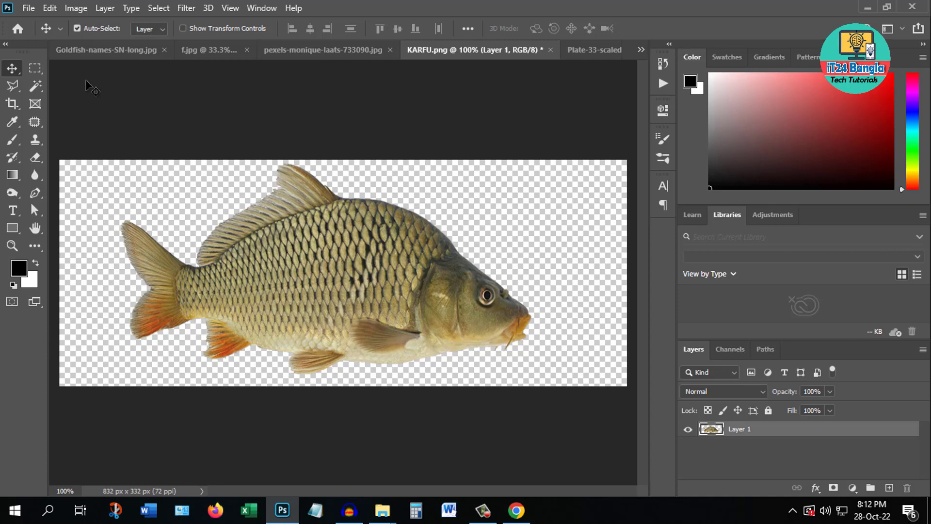
- Flip the KARFU.png canvas horizontally and back, then drag the carp into the kingfisher photo
{"action": "left_click", "coordinate": [76, 8]}
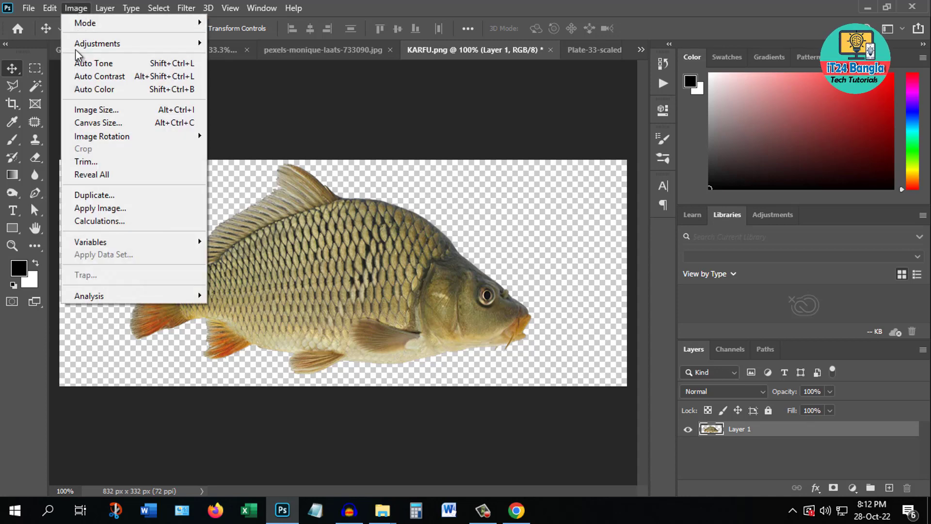
{"action": "mouse_move", "coordinate": [102, 136]}
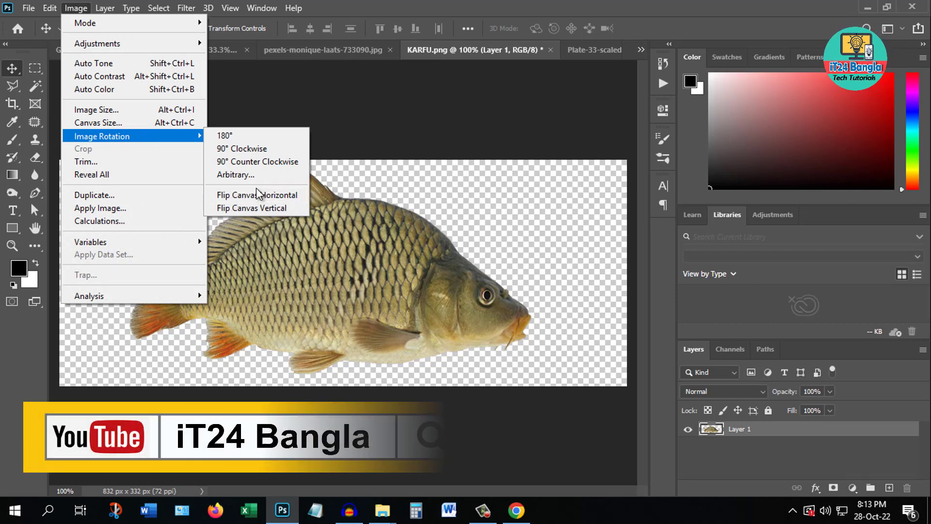
{"action": "left_click", "coordinate": [264, 195]}
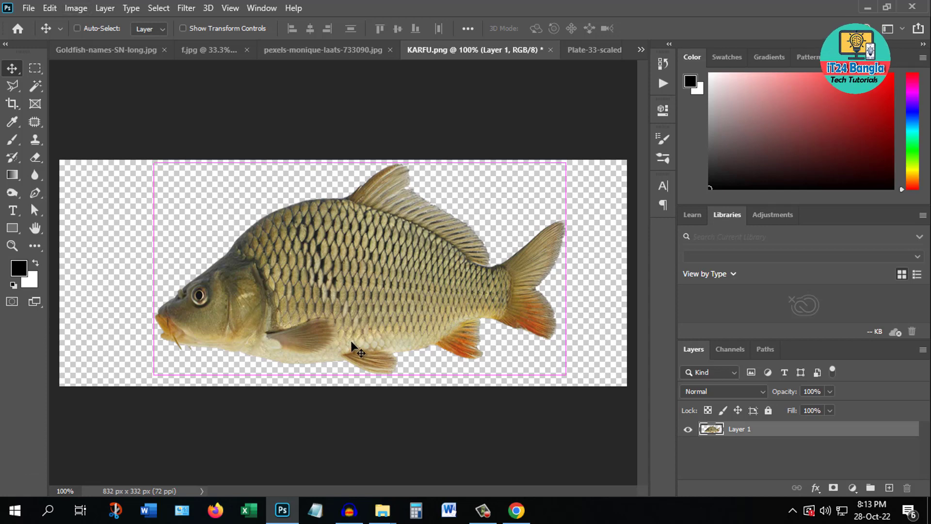
{"action": "key", "text": "ctrl+shift+h"}
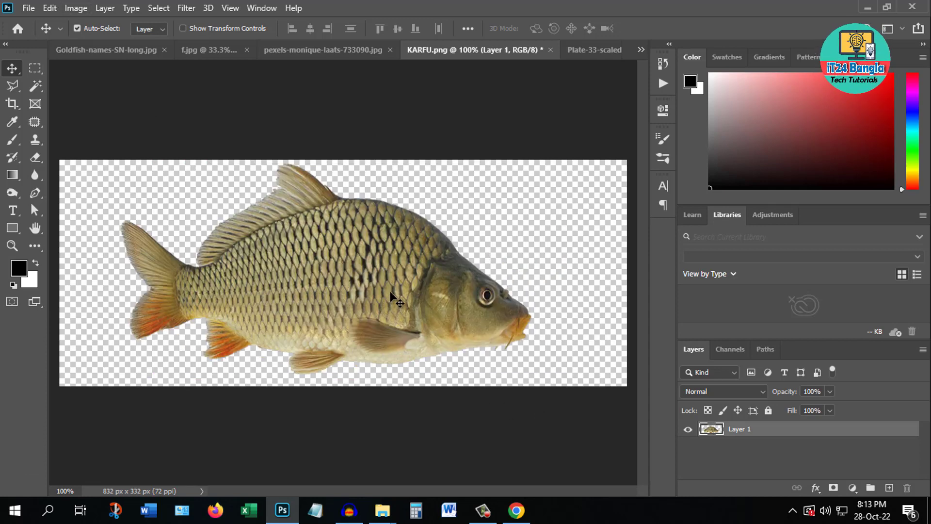
{"action": "mouse_move", "coordinate": [391, 292]}
{"action": "left_mouse_down"}
{"action": "mouse_move", "coordinate": [424, 75]}
{"action": "mouse_move", "coordinate": [437, 58]}
{"action": "mouse_move", "coordinate": [312, 56]}
{"action": "mouse_move", "coordinate": [272, 364]}
{"action": "mouse_move", "coordinate": [171, 343]}
{"action": "left_mouse_up"}
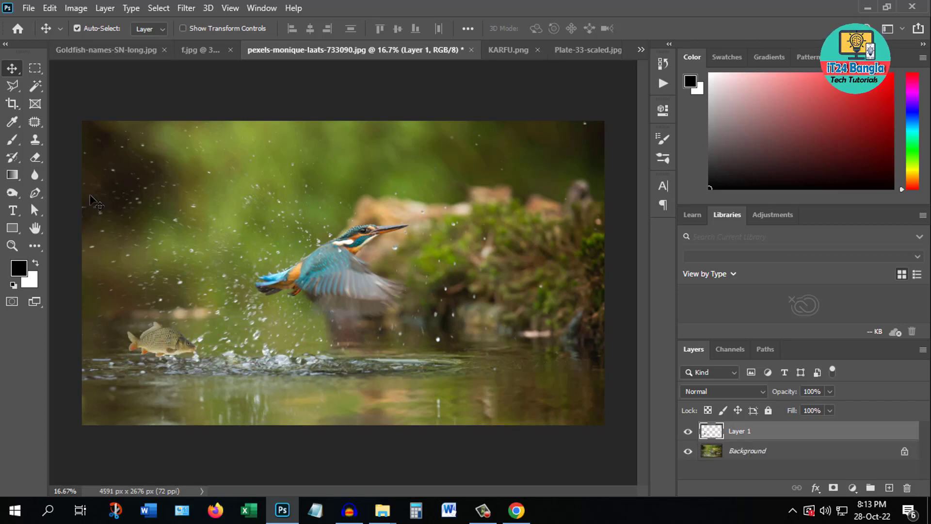
- Rotate the carp about -23° and scale it to about 278%, placed at lower left
{"action": "left_click_drag", "start_coordinate": [171, 346], "coordinate": [205, 352]}
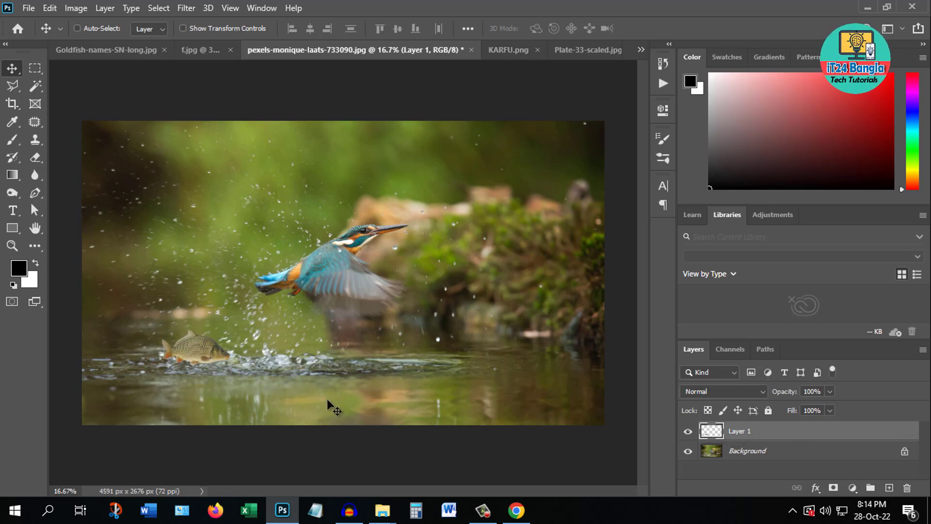
{"action": "key", "text": "ctrl+t"}
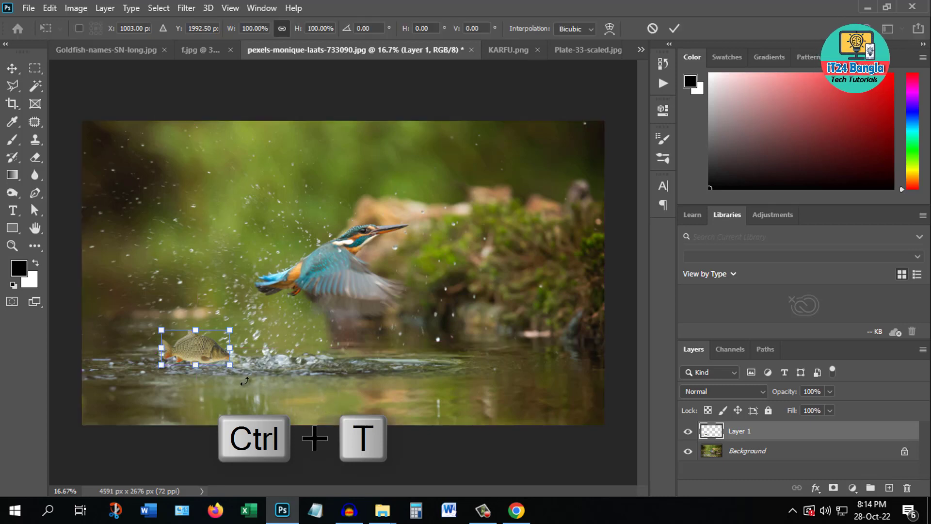
{"action": "left_click_drag", "start_coordinate": [245, 381], "coordinate": [255, 363]}
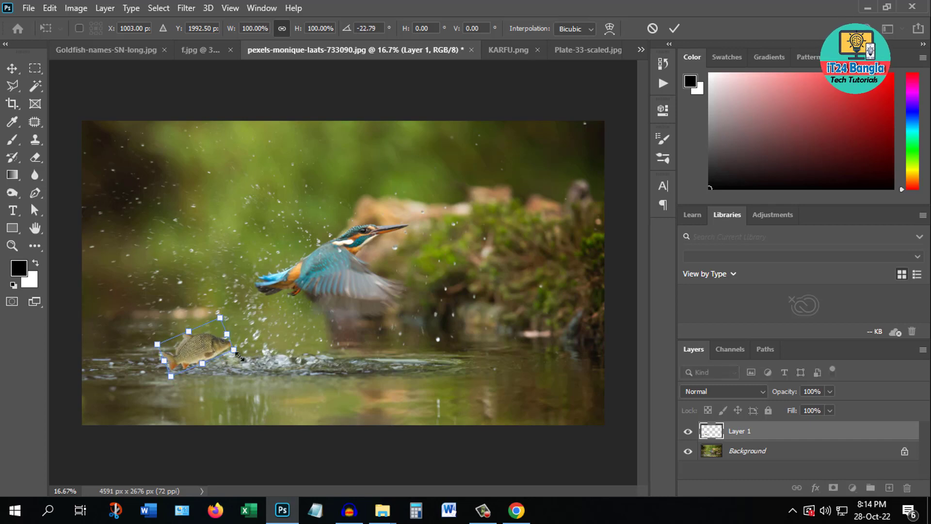
{"action": "left_click_drag", "start_coordinate": [232, 353], "coordinate": [372, 371]}
{"action": "left_click_drag", "start_coordinate": [265, 362], "coordinate": [184, 359]}
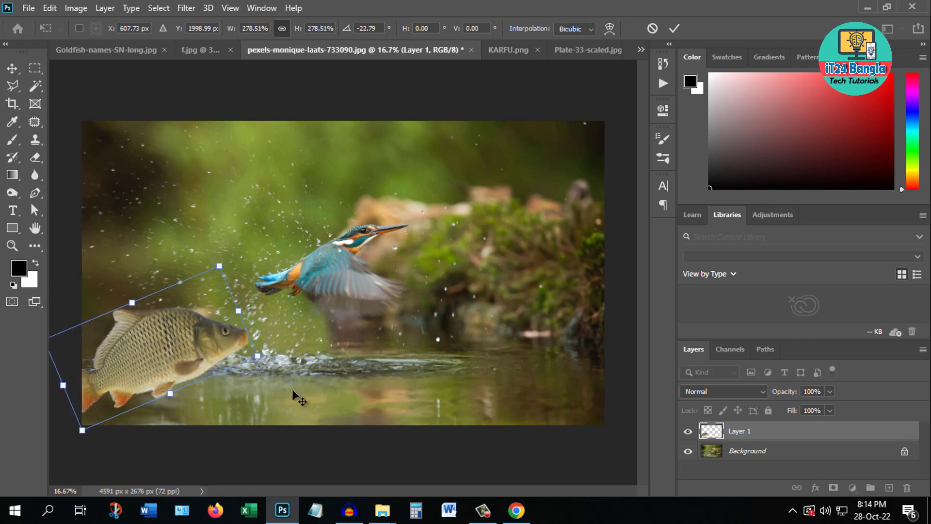
{"action": "key", "text": "Return"}
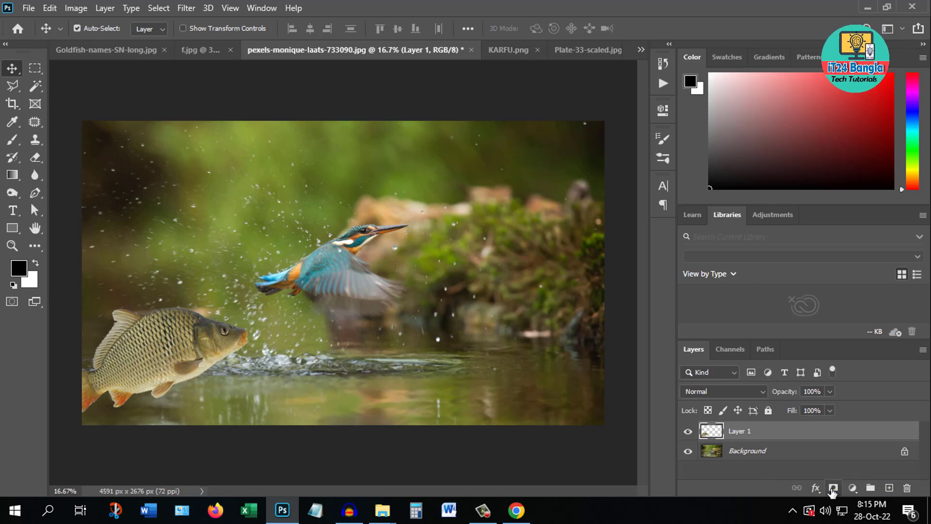
- Add a layer mask to Layer 1 and paint out its lower body with a 50%, 338 px black brush
{"action": "left_click", "coordinate": [832, 489]}
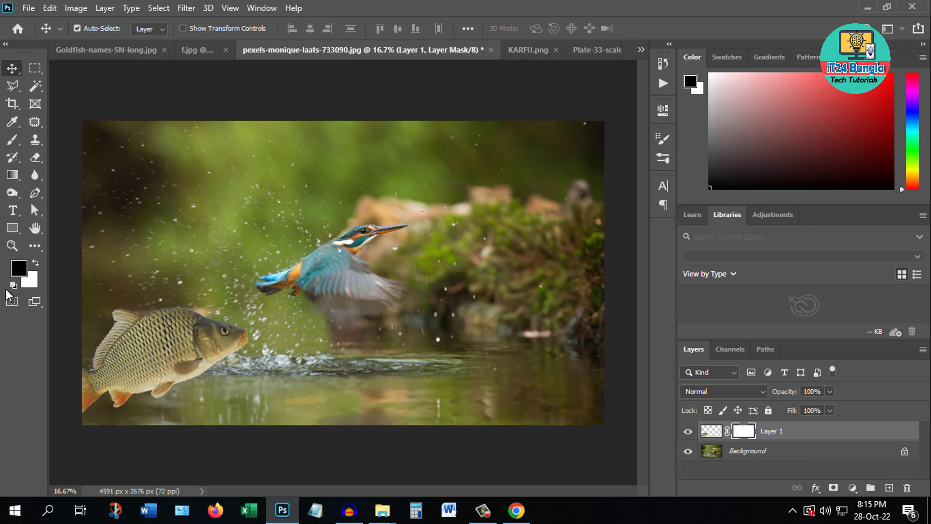
{"action": "left_click", "coordinate": [10, 138]}
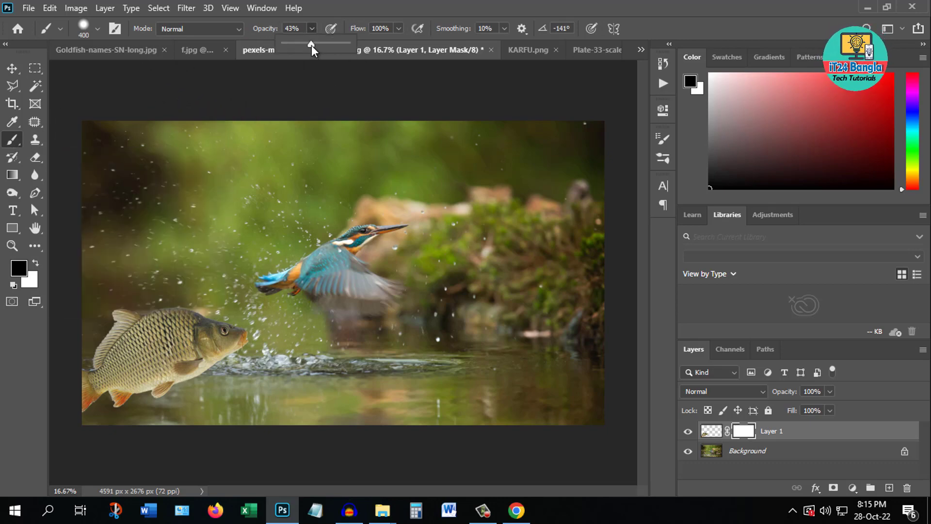
{"action": "left_click_drag", "start_coordinate": [315, 44], "coordinate": [316, 45]}
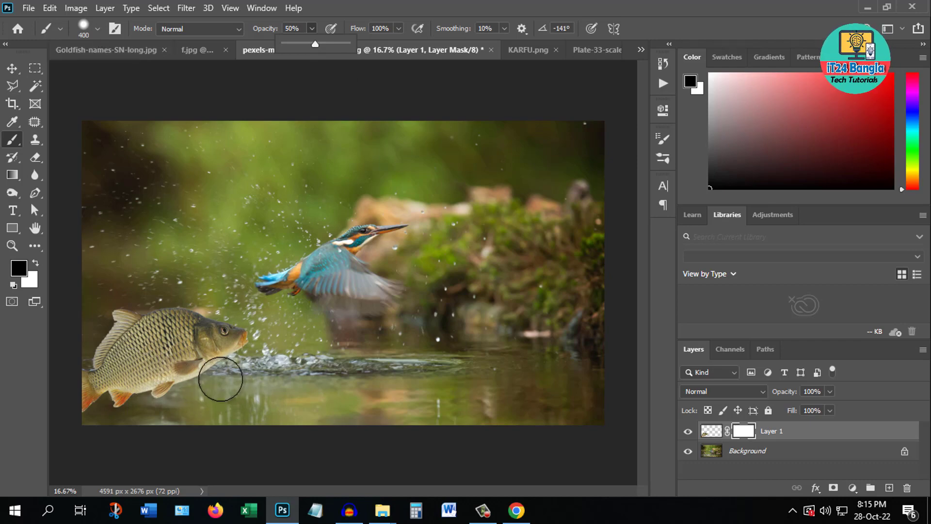
{"action": "key", "text": "bracketleft"}
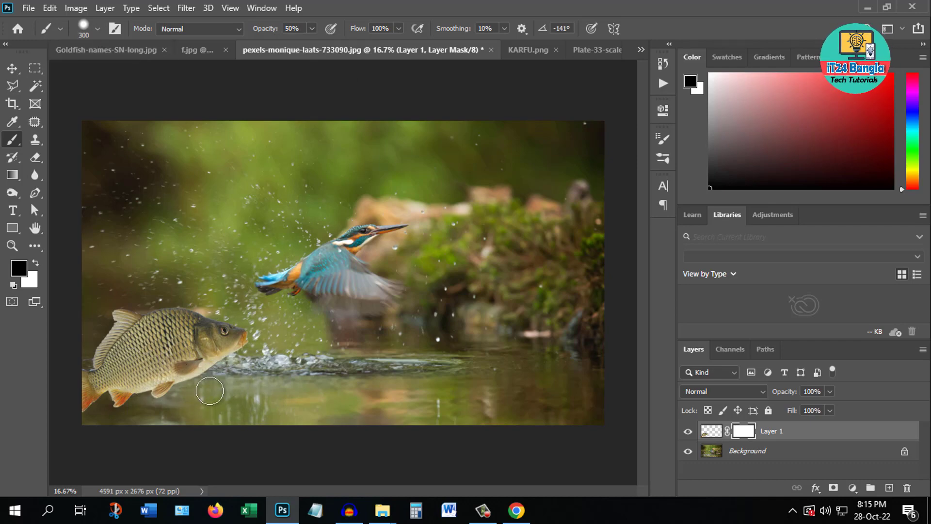
{"action": "key", "text": "bracketright"}
{"action": "key", "text": "bracketright"}
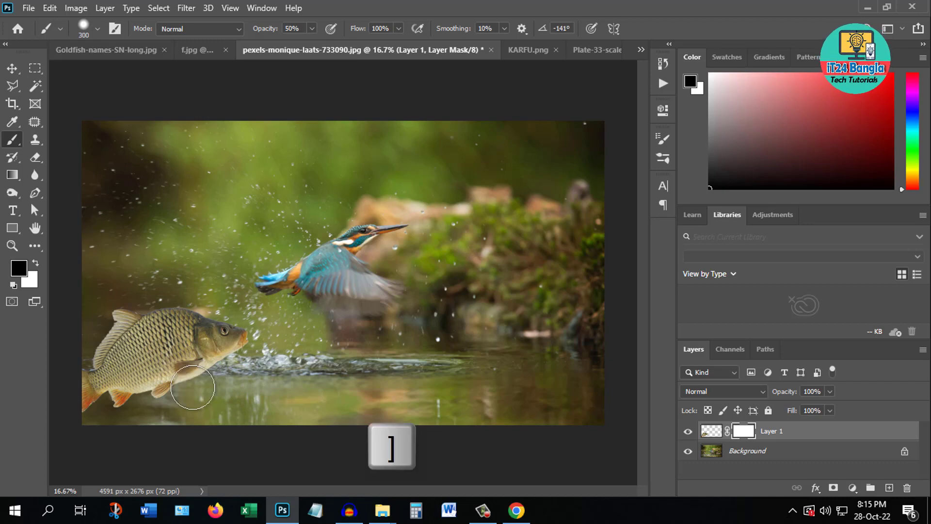
{"action": "key", "text": "bracketright"}
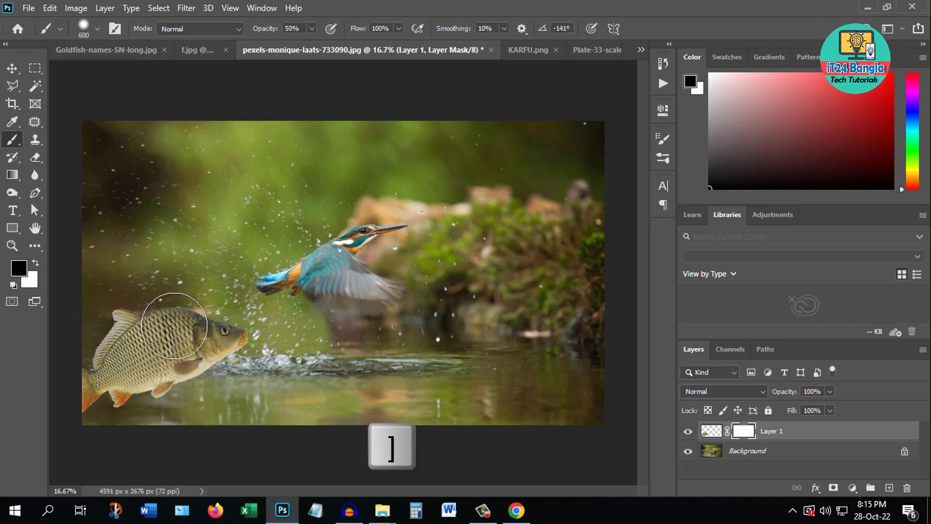
{"action": "key", "text": "bracketleft"}
{"action": "left_click", "coordinate": [97, 29]}
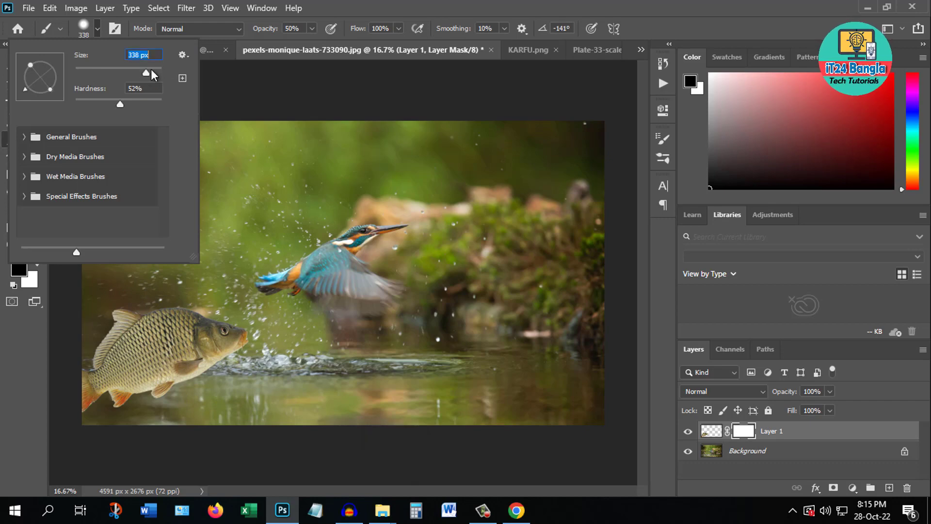
{"action": "left_click", "coordinate": [235, 382]}
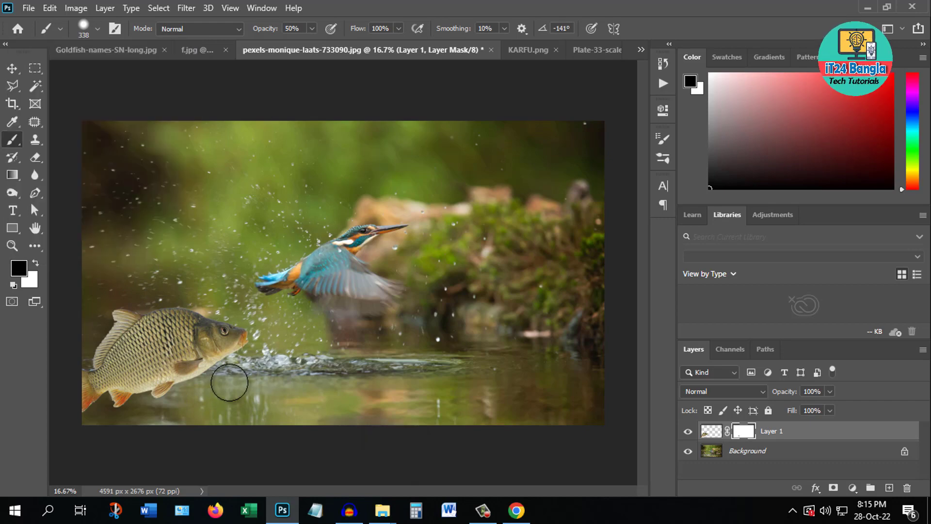
{"action": "mouse_move", "coordinate": [235, 383]}
{"action": "left_mouse_down"}
{"action": "mouse_move", "coordinate": [129, 395]}
{"action": "mouse_move", "coordinate": [208, 395]}
{"action": "mouse_move", "coordinate": [121, 395]}
{"action": "mouse_move", "coordinate": [234, 377]}
{"action": "mouse_move", "coordinate": [112, 371]}
{"action": "mouse_move", "coordinate": [260, 383]}
{"action": "mouse_move", "coordinate": [82, 378]}
{"action": "mouse_move", "coordinate": [224, 369]}
{"action": "mouse_move", "coordinate": [231, 382]}
{"action": "mouse_move", "coordinate": [165, 377]}
{"action": "mouse_move", "coordinate": [239, 368]}
{"action": "mouse_move", "coordinate": [93, 357]}
{"action": "mouse_move", "coordinate": [221, 365]}
{"action": "mouse_move", "coordinate": [86, 367]}
{"action": "mouse_move", "coordinate": [265, 387]}
{"action": "mouse_move", "coordinate": [185, 402]}
{"action": "mouse_move", "coordinate": [184, 392]}
{"action": "mouse_move", "coordinate": [114, 395]}
{"action": "mouse_move", "coordinate": [116, 416]}
{"action": "mouse_move", "coordinate": [232, 405]}
{"action": "mouse_move", "coordinate": [118, 386]}
{"action": "mouse_move", "coordinate": [100, 403]}
{"action": "mouse_move", "coordinate": [151, 402]}
{"action": "mouse_move", "coordinate": [145, 395]}
{"action": "mouse_move", "coordinate": [121, 412]}
{"action": "mouse_move", "coordinate": [98, 406]}
{"action": "mouse_move", "coordinate": [141, 391]}
{"action": "mouse_move", "coordinate": [155, 350]}
{"action": "mouse_move", "coordinate": [220, 358]}
{"action": "mouse_move", "coordinate": [212, 370]}
{"action": "mouse_move", "coordinate": [214, 357]}
{"action": "mouse_move", "coordinate": [108, 344]}
{"action": "mouse_move", "coordinate": [110, 354]}
{"action": "mouse_move", "coordinate": [98, 339]}
{"action": "mouse_move", "coordinate": [214, 357]}
{"action": "mouse_move", "coordinate": [117, 348]}
{"action": "mouse_move", "coordinate": [152, 354]}
{"action": "mouse_move", "coordinate": [124, 349]}
{"action": "mouse_move", "coordinate": [125, 335]}
{"action": "mouse_move", "coordinate": [239, 377]}
{"action": "mouse_move", "coordinate": [406, 389]}
{"action": "left_mouse_up"}
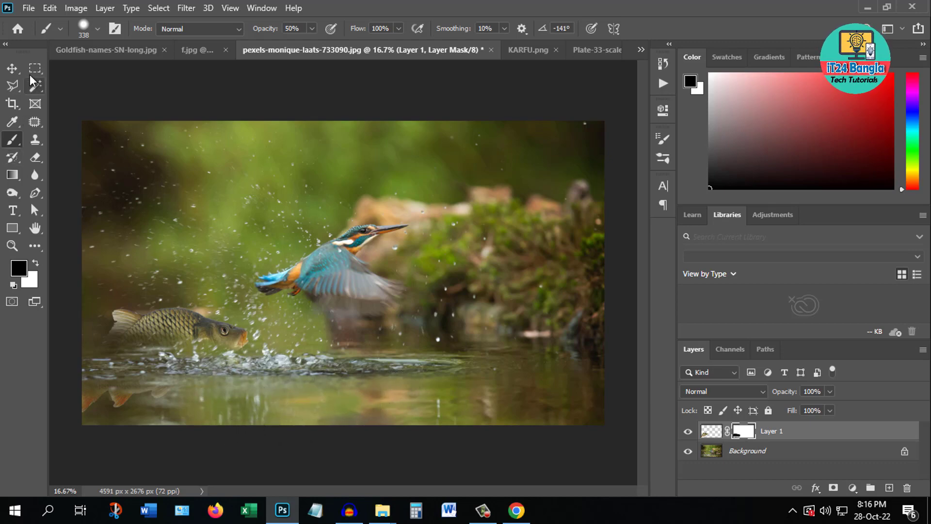
- Shift the carp right, scale it to about 122% and tilt it about -7°, then show the goldfish document
{"action": "left_click", "coordinate": [13, 71]}
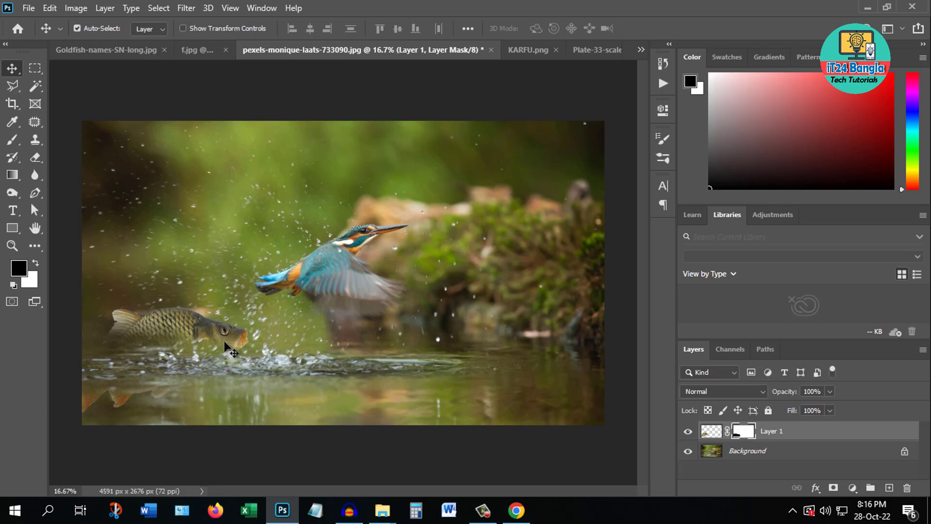
{"action": "left_click_drag", "start_coordinate": [190, 330], "coordinate": [197, 329]}
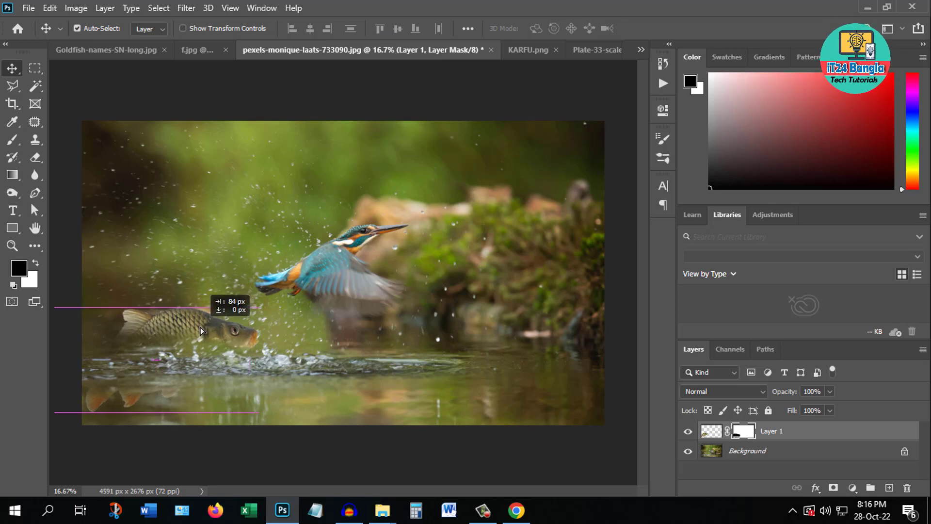
{"action": "left_click_drag", "start_coordinate": [197, 328], "coordinate": [200, 330]}
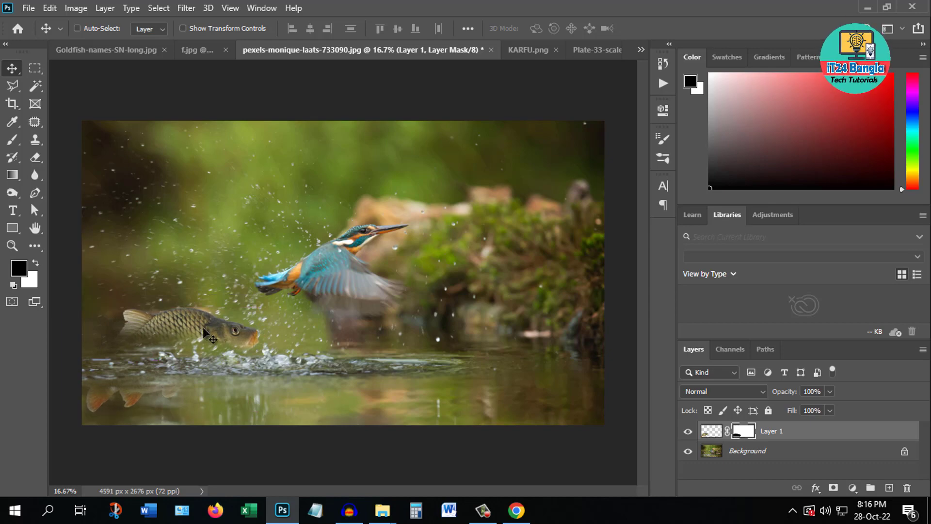
{"action": "key", "text": "ctrl+t"}
{"action": "left_click_drag", "start_coordinate": [66, 412], "coordinate": [29, 432]}
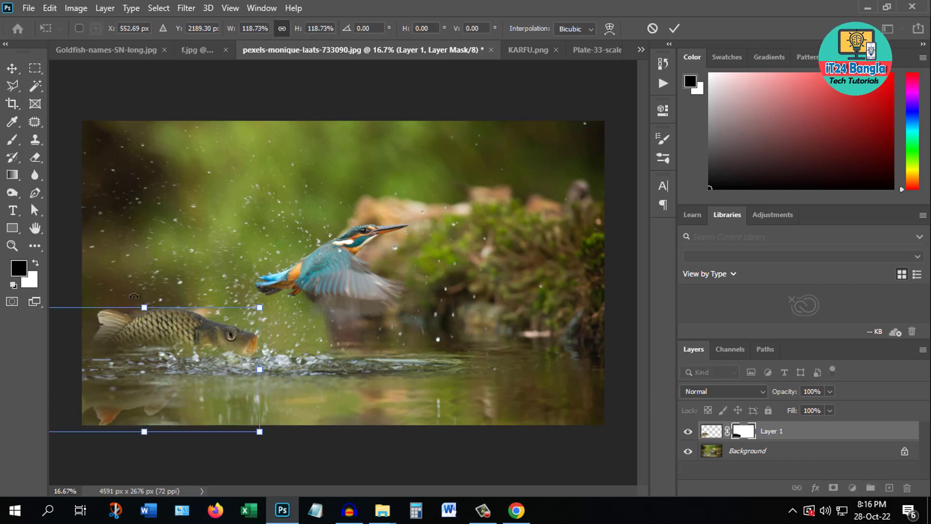
{"action": "left_click_drag", "start_coordinate": [264, 313], "coordinate": [271, 308]}
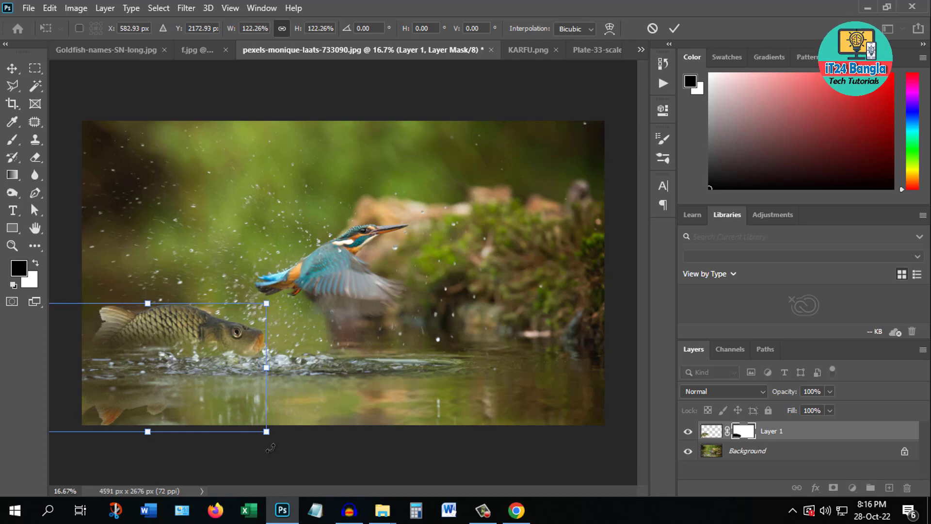
{"action": "mouse_move", "coordinate": [270, 448]}
{"action": "left_mouse_down"}
{"action": "mouse_move", "coordinate": [279, 438]}
{"action": "mouse_move", "coordinate": [353, 436]}
{"action": "left_mouse_up"}
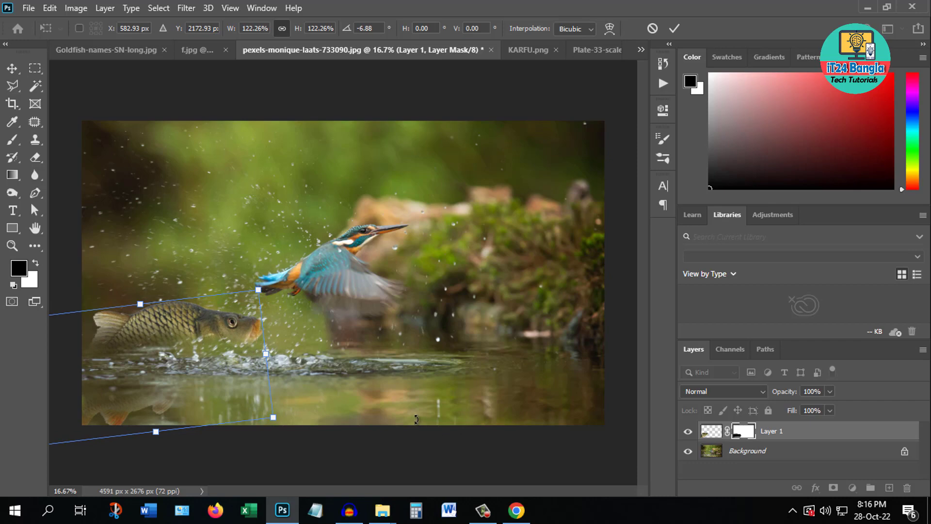
{"action": "key", "text": "Return"}
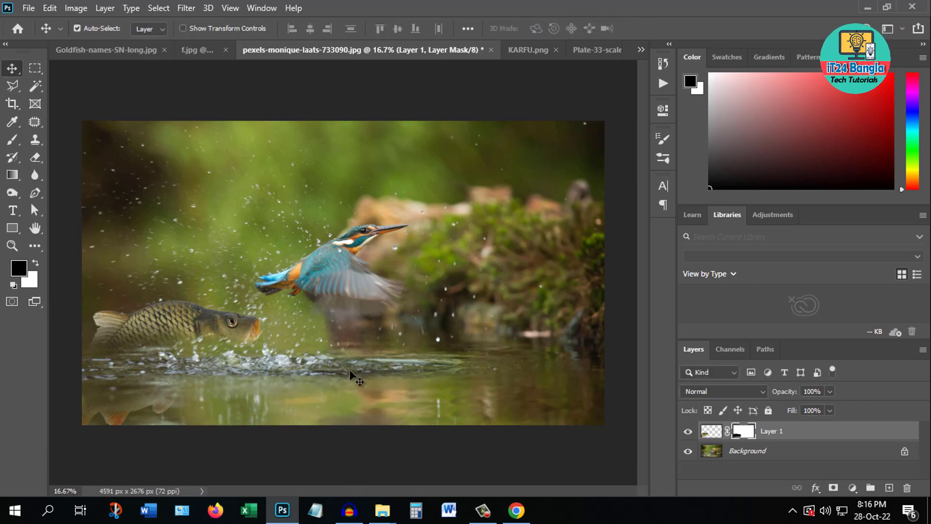
{"action": "left_click", "coordinate": [115, 49]}
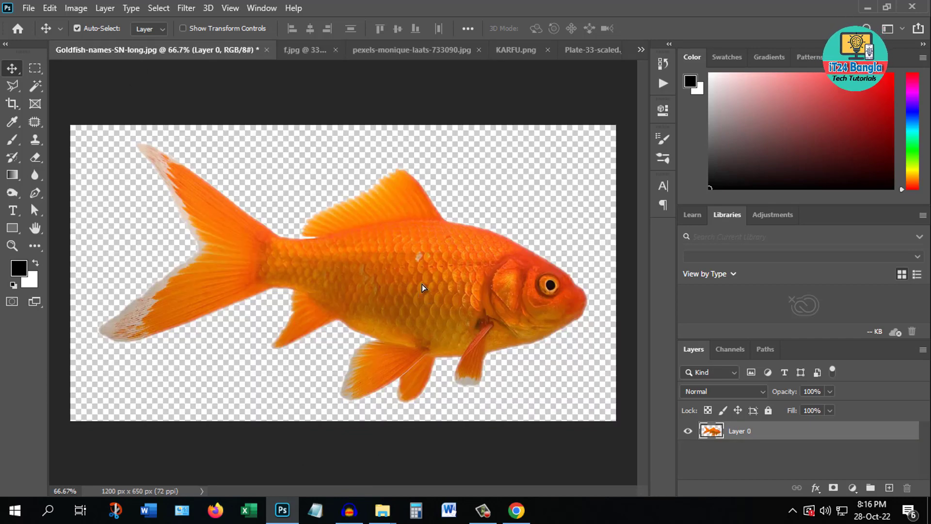
- Bring the goldfish into the kingfisher photo as Layer 2, rotated about -27° and scaled to ~179%
{"action": "mouse_move", "coordinate": [422, 285]}
{"action": "left_mouse_down"}
{"action": "mouse_move", "coordinate": [412, 42]}
{"action": "mouse_move", "coordinate": [422, 214]}
{"action": "left_mouse_up"}
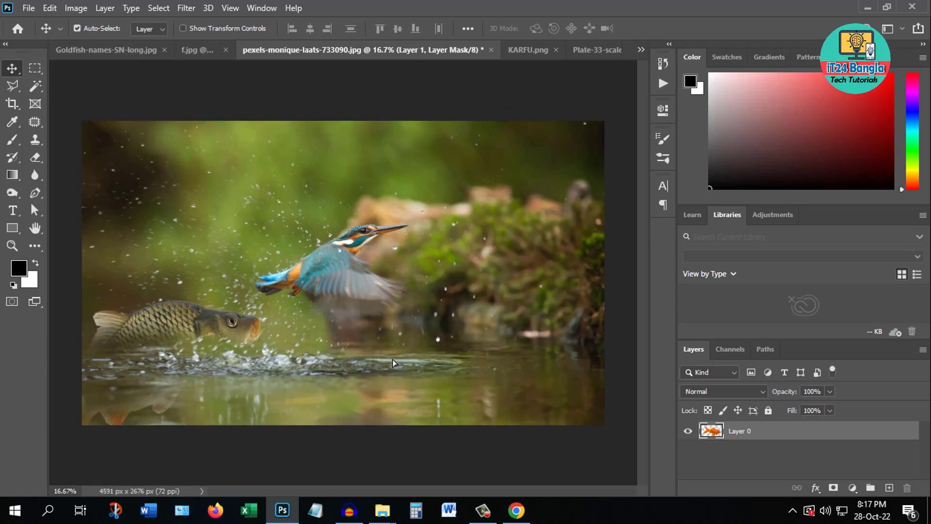
{"action": "mouse_move", "coordinate": [396, 296]}
{"action": "left_mouse_down"}
{"action": "mouse_move", "coordinate": [392, 359]}
{"action": "mouse_move", "coordinate": [362, 391]}
{"action": "left_mouse_up"}
{"action": "key", "text": "ctrl"}
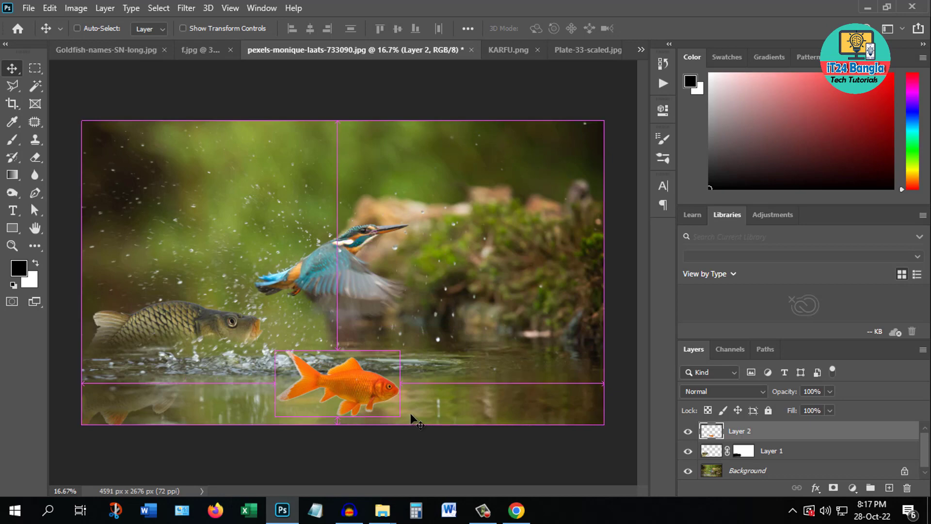
{"action": "key", "text": "ctrl+t"}
{"action": "mouse_move", "coordinate": [409, 424]}
{"action": "left_mouse_down"}
{"action": "mouse_move", "coordinate": [439, 377]}
{"action": "mouse_move", "coordinate": [515, 386]}
{"action": "left_mouse_up"}
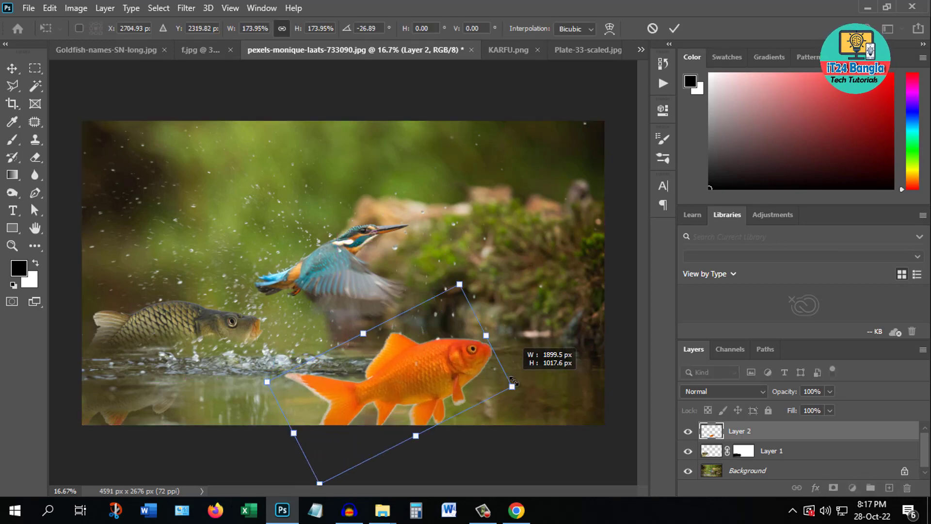
{"action": "left_click_drag", "start_coordinate": [411, 384], "coordinate": [295, 392]}
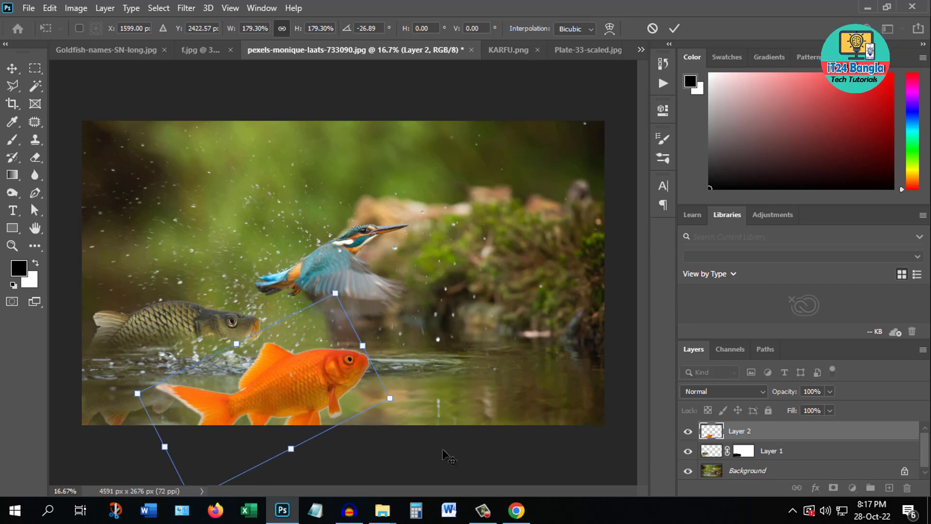
{"action": "key", "text": "Return"}
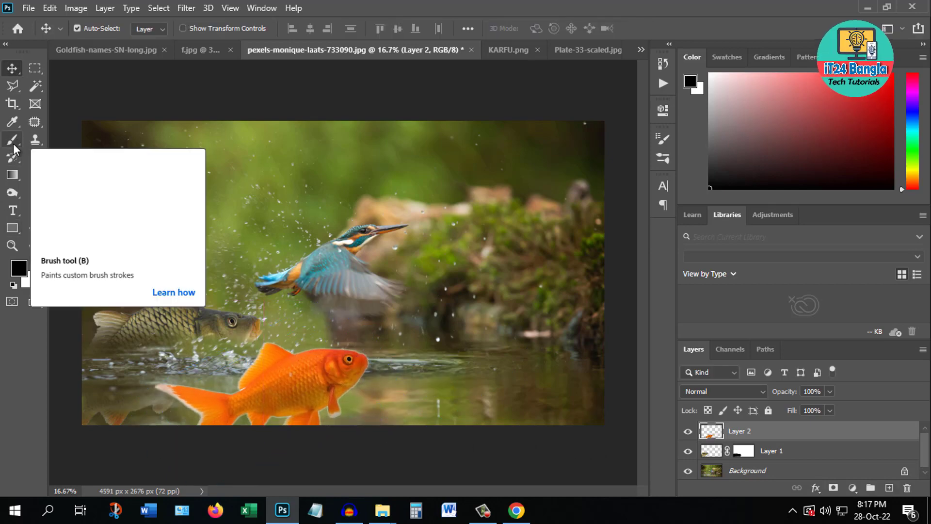
- Add a layer mask to Layer 2 and brush the goldfish's lower body into the water
{"action": "left_click", "coordinate": [13, 144]}
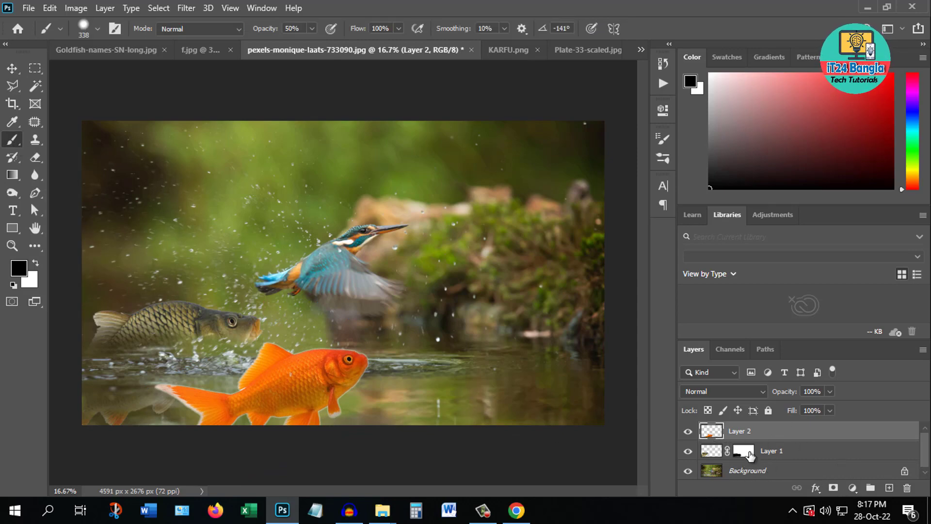
{"action": "left_click", "coordinate": [834, 488]}
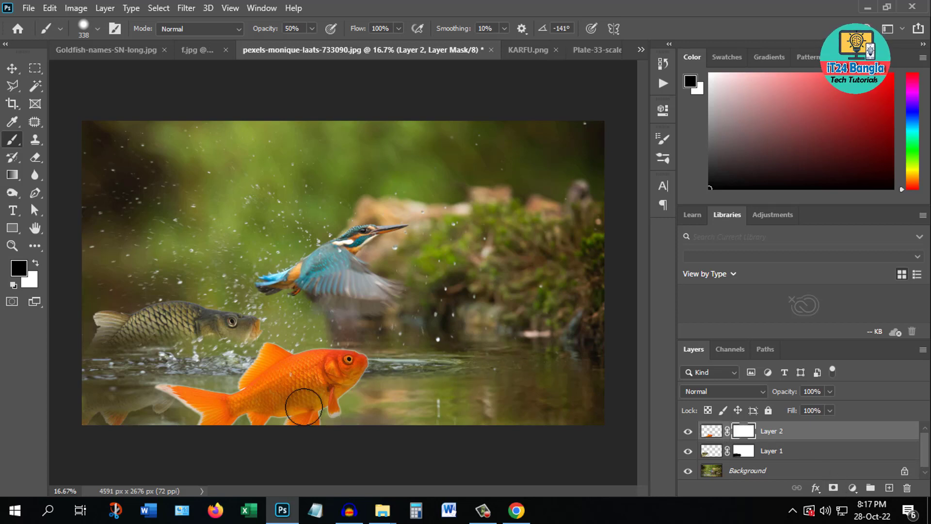
{"action": "mouse_move", "coordinate": [304, 407]}
{"action": "left_mouse_down"}
{"action": "mouse_move", "coordinate": [344, 415]}
{"action": "mouse_move", "coordinate": [209, 416]}
{"action": "mouse_move", "coordinate": [361, 408]}
{"action": "mouse_move", "coordinate": [145, 400]}
{"action": "mouse_move", "coordinate": [369, 405]}
{"action": "mouse_move", "coordinate": [291, 407]}
{"action": "mouse_move", "coordinate": [329, 400]}
{"action": "mouse_move", "coordinate": [194, 390]}
{"action": "mouse_move", "coordinate": [369, 391]}
{"action": "mouse_move", "coordinate": [420, 410]}
{"action": "left_mouse_up"}
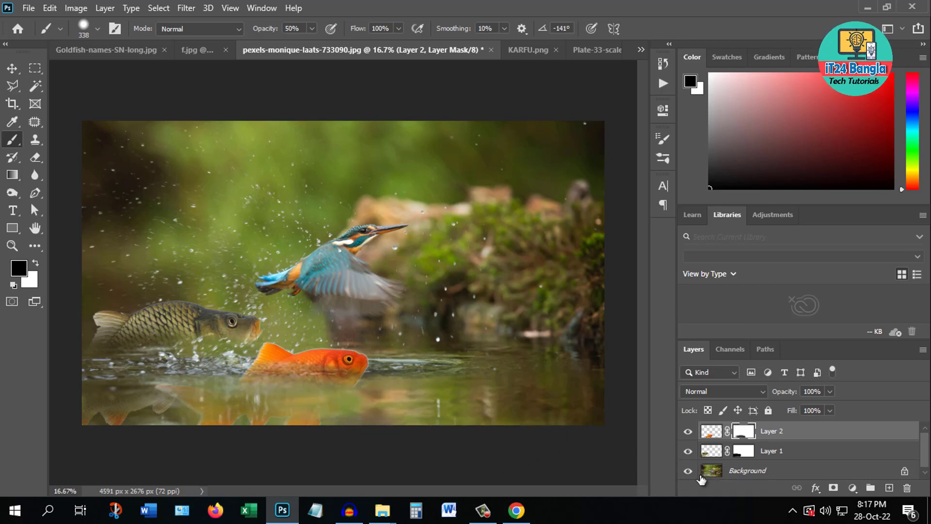
- Shift the goldfish about 75 px right, cancel a trial resize, and switch to f.jpg
{"action": "key", "text": "v"}
{"action": "left_click_drag", "start_coordinate": [336, 360], "coordinate": [371, 355]}
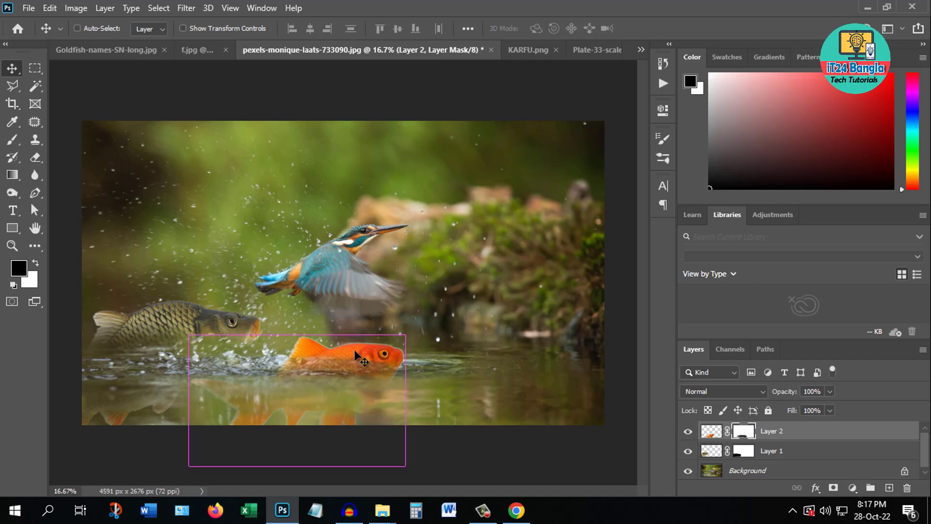
{"action": "key", "text": "ctrl+t"}
{"action": "left_click_drag", "start_coordinate": [405, 334], "coordinate": [532, 258]}
{"action": "left_click_drag", "start_coordinate": [427, 331], "coordinate": [433, 340]}
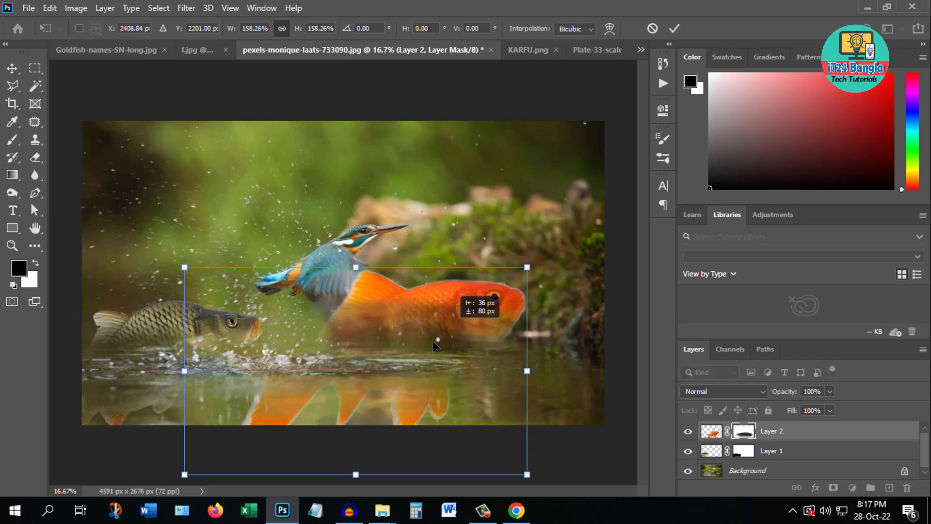
{"action": "key", "text": "Escape"}
{"action": "left_click", "coordinate": [307, 50]}
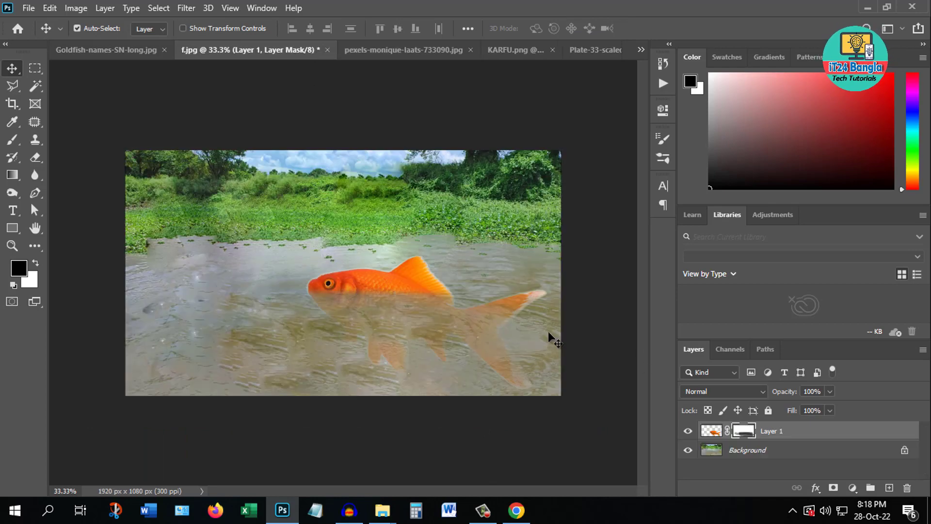
- Nudge the f.jpg goldfish about 23 px left and briefly toggle its layer visibility
{"action": "left_click_drag", "start_coordinate": [386, 283], "coordinate": [375, 283]}
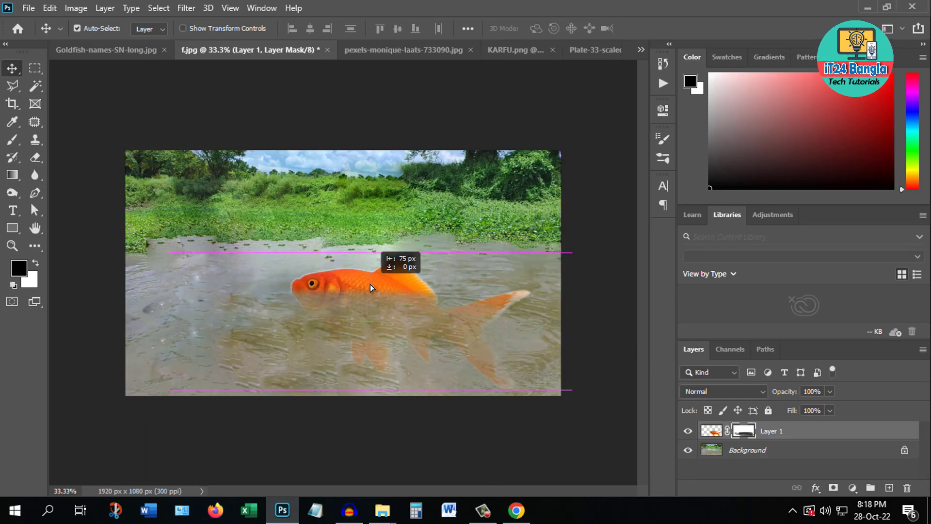
{"action": "left_click", "coordinate": [689, 431]}
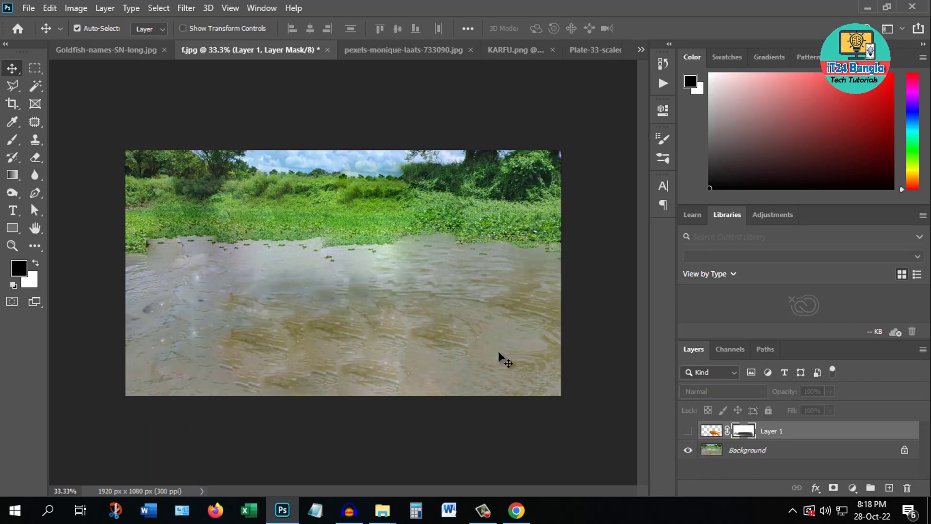
{"action": "left_click", "coordinate": [689, 432]}
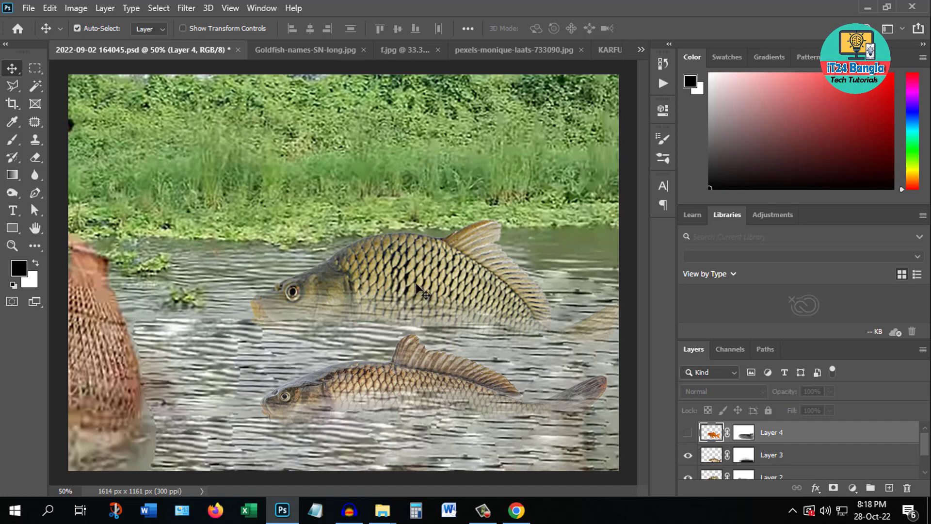
- Move the upper carp up-left, then hide the Layer 3 and Layer 2 carp layers
{"action": "left_click_drag", "start_coordinate": [416, 288], "coordinate": [537, 369]}
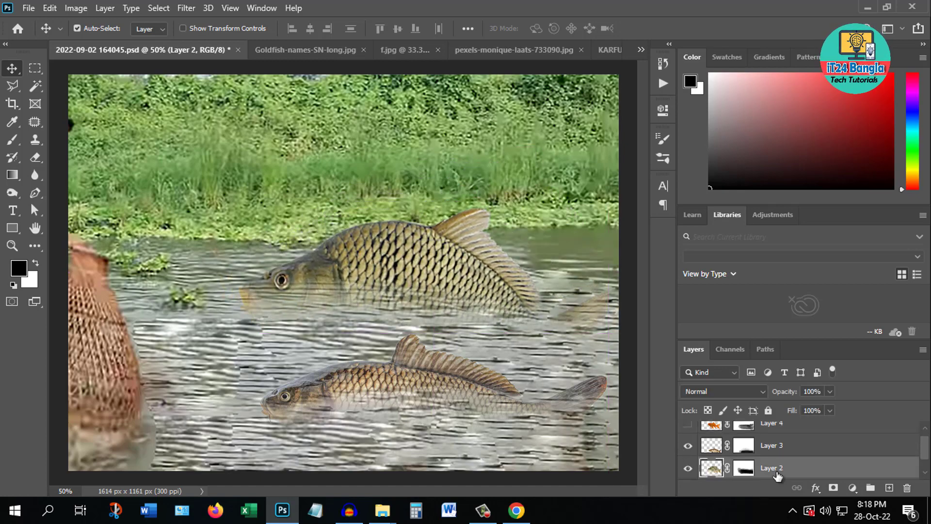
{"action": "left_click", "coordinate": [688, 445]}
{"action": "left_click", "coordinate": [689, 468]}
{"action": "scroll", "coordinate": [689, 452], "scroll_direction": "down", "scroll_amount": 1}
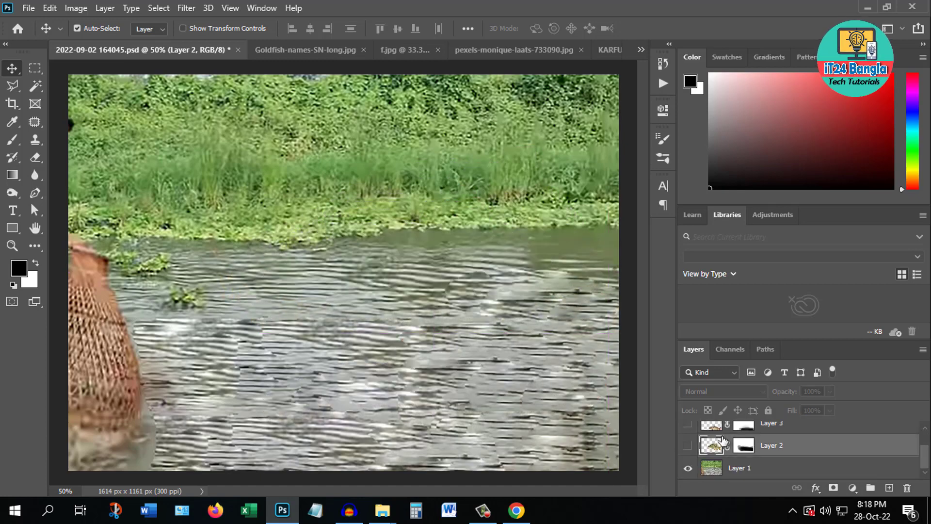
{"action": "left_click", "coordinate": [688, 445]}
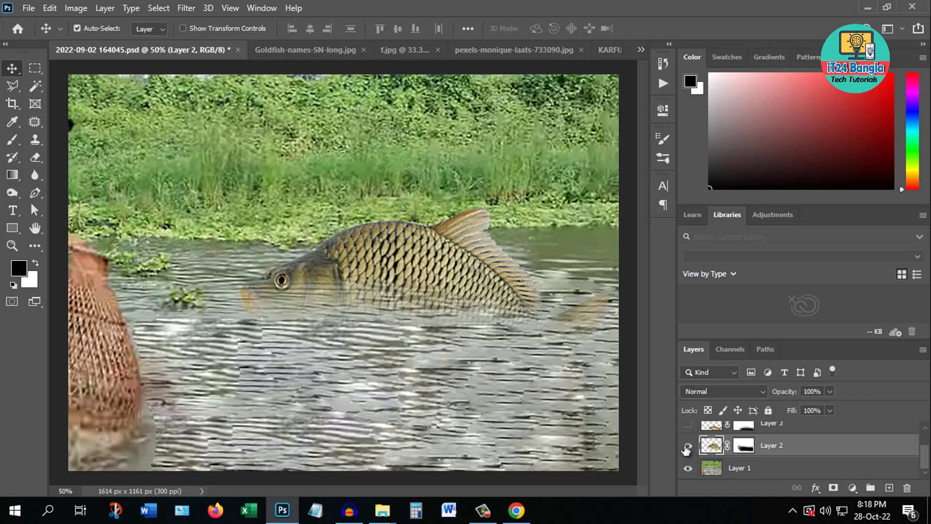
{"action": "left_click", "coordinate": [688, 445]}
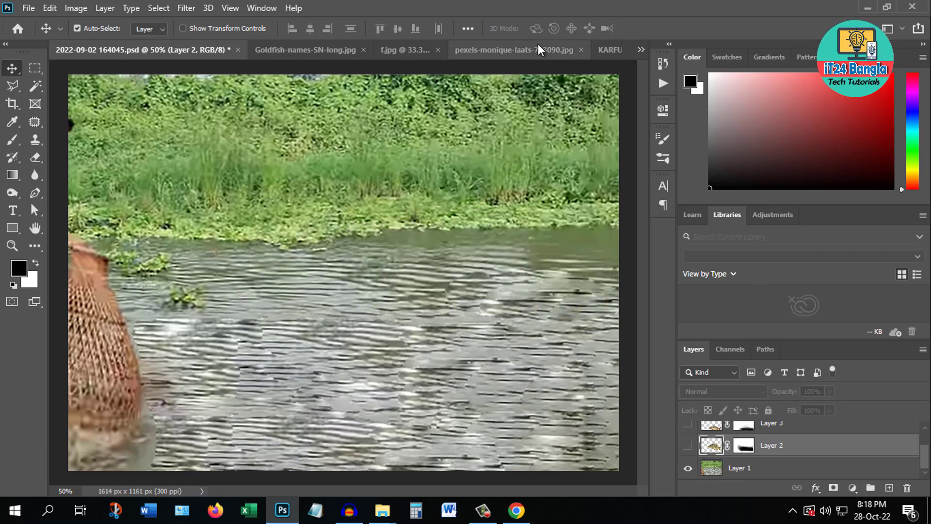
{"action": "left_click", "coordinate": [610, 51]}
- Flip the KARFU carp canvas horizontally to face left and drag it into the river composite
{"action": "mouse_move", "coordinate": [448, 196]}
{"action": "left_mouse_down"}
{"action": "mouse_move", "coordinate": [461, 167]}
{"action": "mouse_move", "coordinate": [434, 63]}
{"action": "mouse_move", "coordinate": [447, 252]}
{"action": "mouse_move", "coordinate": [484, 206]}
{"action": "left_mouse_up"}
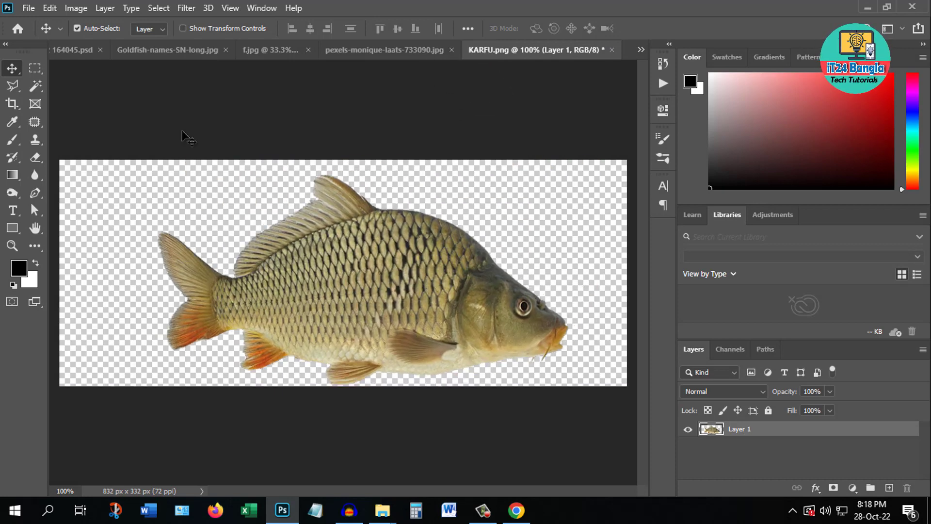
{"action": "left_click", "coordinate": [68, 9]}
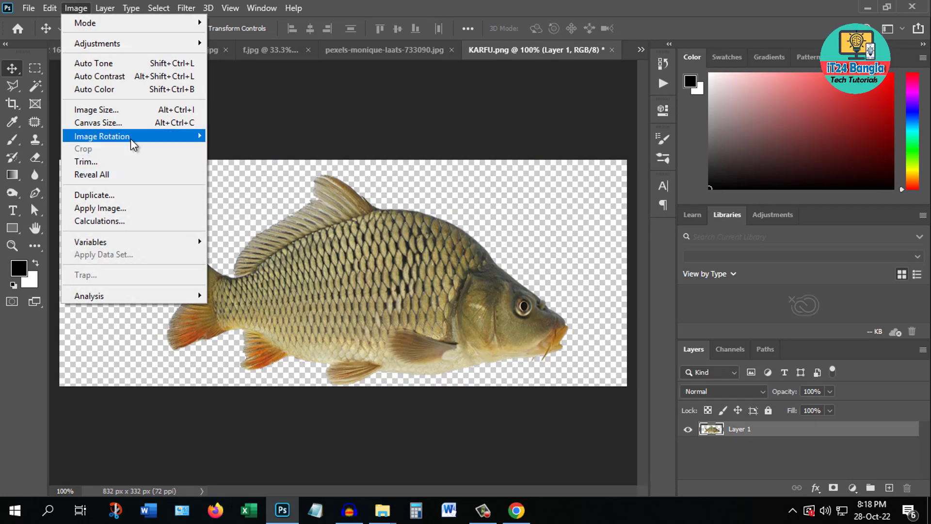
{"action": "mouse_move", "coordinate": [101, 136]}
{"action": "left_click", "coordinate": [271, 193]}
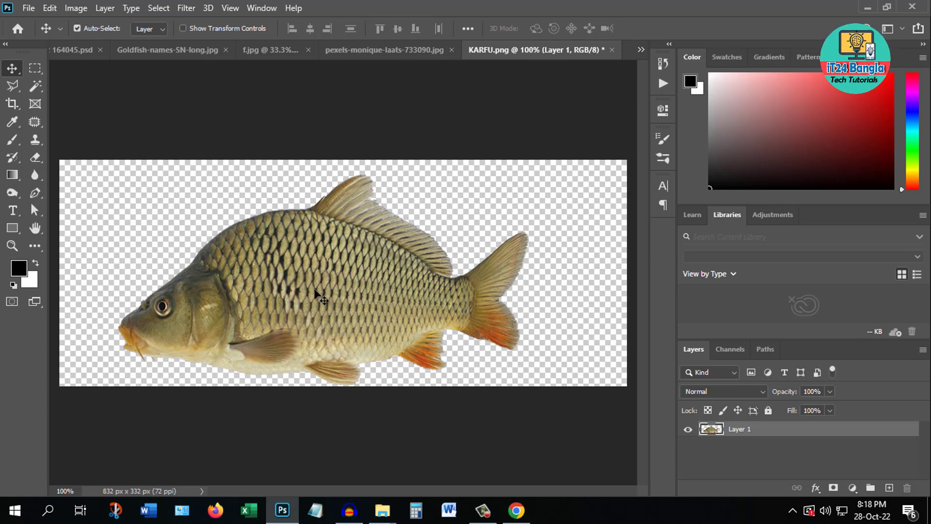
{"action": "mouse_move", "coordinate": [316, 291]}
{"action": "left_mouse_down"}
{"action": "mouse_move", "coordinate": [415, 96]}
{"action": "mouse_move", "coordinate": [403, 48]}
{"action": "mouse_move", "coordinate": [72, 53]}
{"action": "mouse_move", "coordinate": [311, 301]}
{"action": "mouse_move", "coordinate": [365, 324]}
{"action": "mouse_move", "coordinate": [384, 283]}
{"action": "left_mouse_up"}
- Scale the carp to about 161%, rotate it about 20°, position it and commit
{"action": "key", "text": "ctrl+t"}
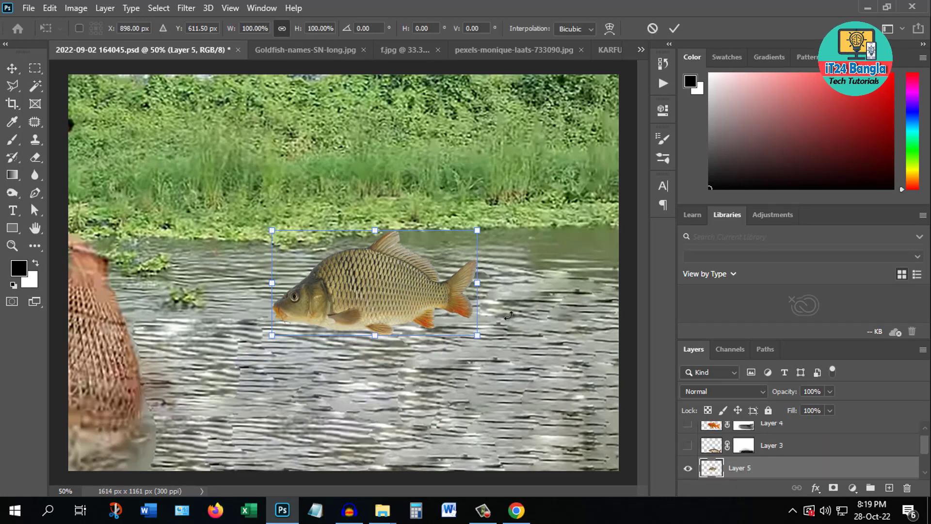
{"action": "left_click_drag", "start_coordinate": [478, 334], "coordinate": [606, 383]}
{"action": "left_click_drag", "start_coordinate": [435, 348], "coordinate": [378, 322]}
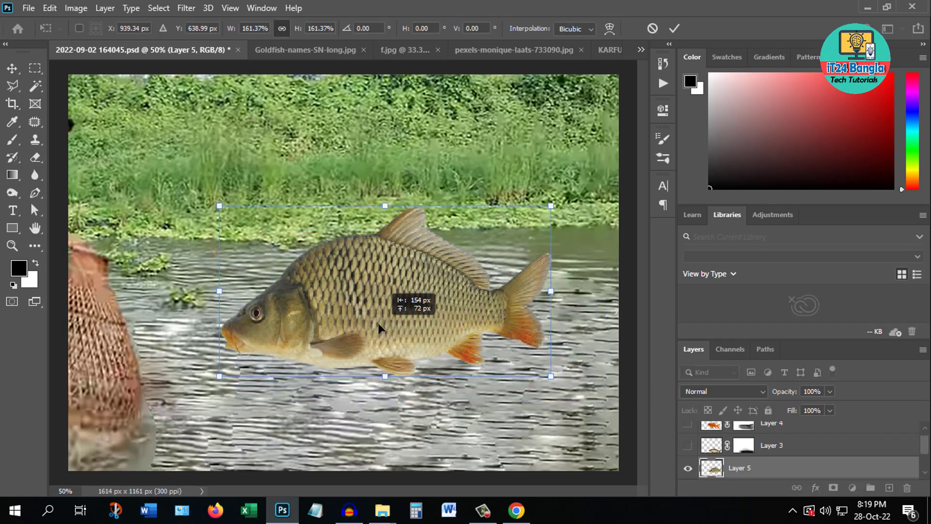
{"action": "left_click_drag", "start_coordinate": [544, 447], "coordinate": [485, 478]}
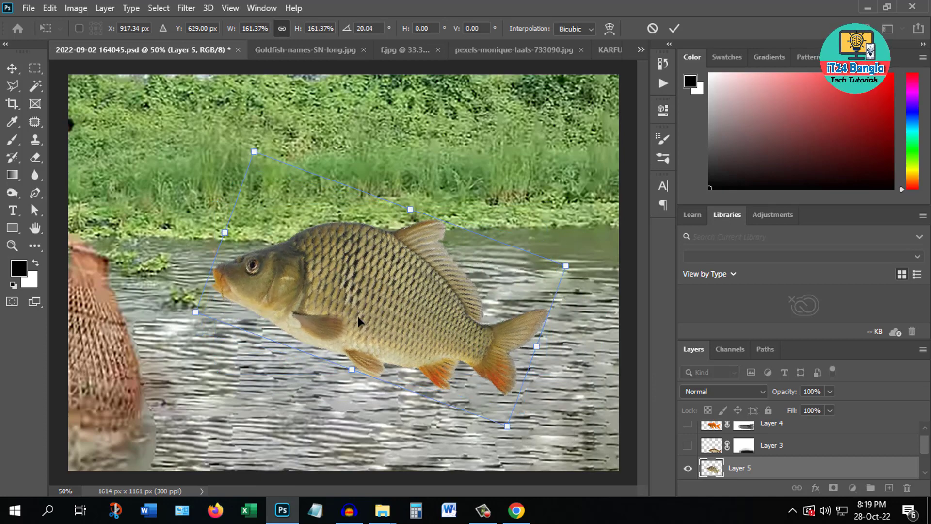
{"action": "left_click_drag", "start_coordinate": [401, 348], "coordinate": [428, 368]}
{"action": "key", "text": "Return"}
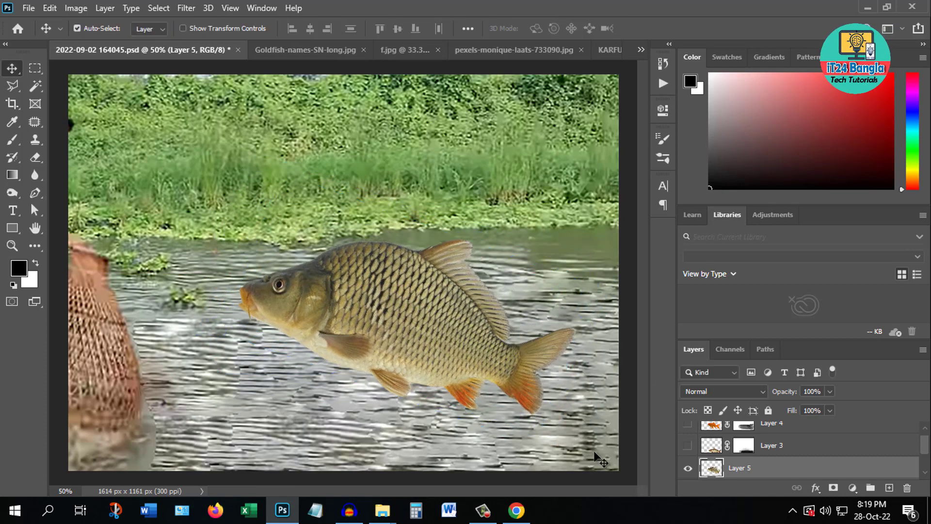
- Add a mask to Layer 5 and paint the carp's belly, fins and tail with 50% black
{"action": "left_click", "coordinate": [833, 488]}
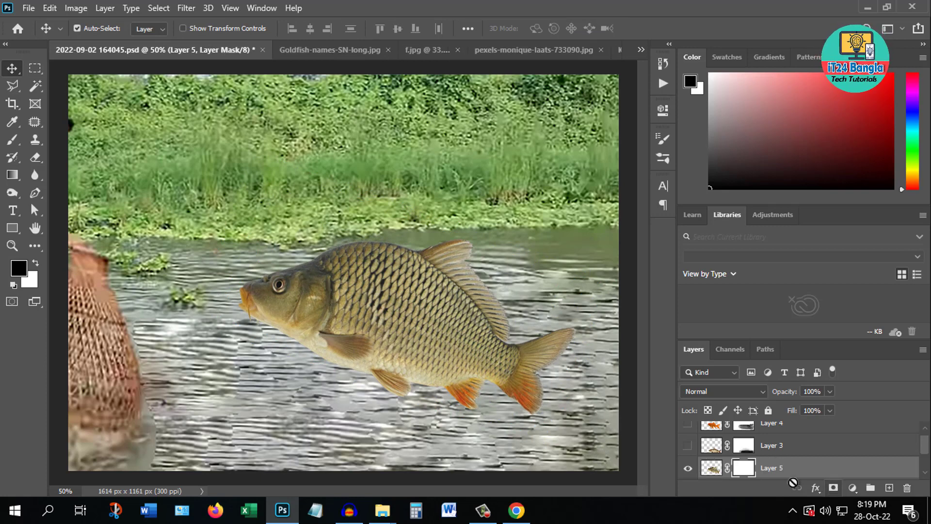
{"action": "left_click", "coordinate": [12, 139]}
{"action": "left_click_drag", "start_coordinate": [271, 378], "coordinate": [536, 399]}
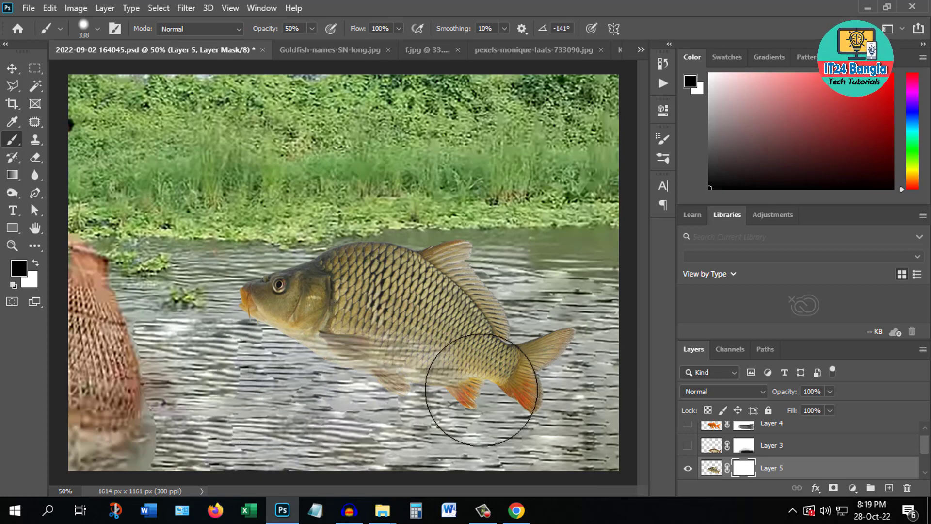
{"action": "left_click_drag", "start_coordinate": [277, 374], "coordinate": [558, 349]}
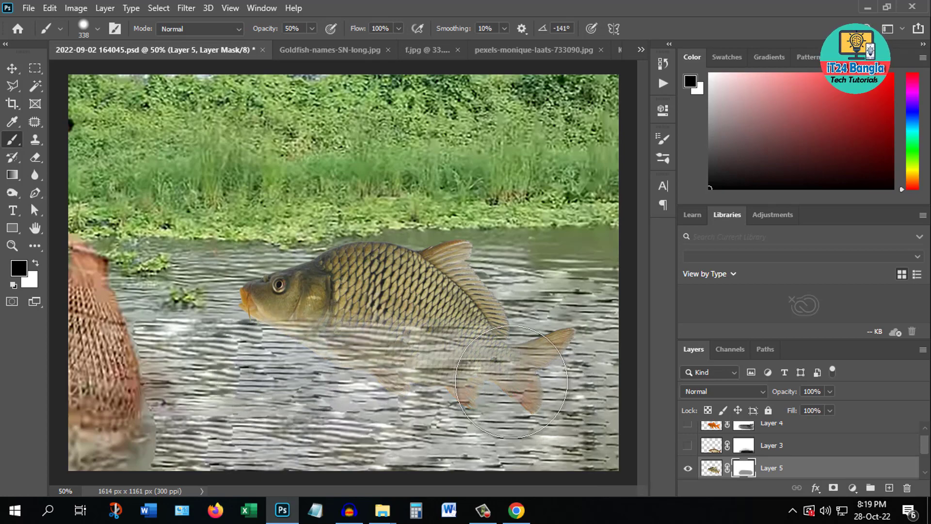